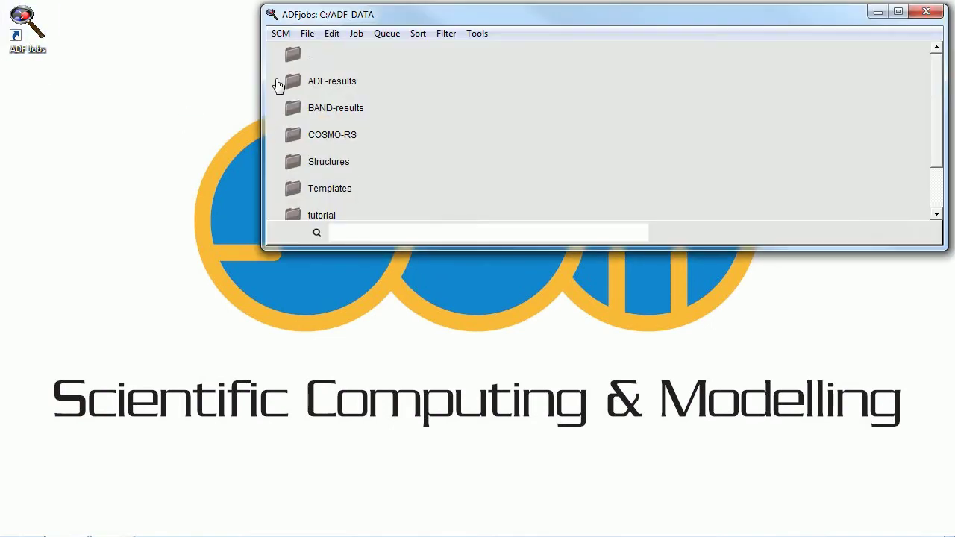
Step: Launch the COSMO-RS module from the ADFjobs SCM menu
{"action": "left_click", "coordinate": [281, 34]}
{"action": "left_click", "coordinate": [290, 97]}
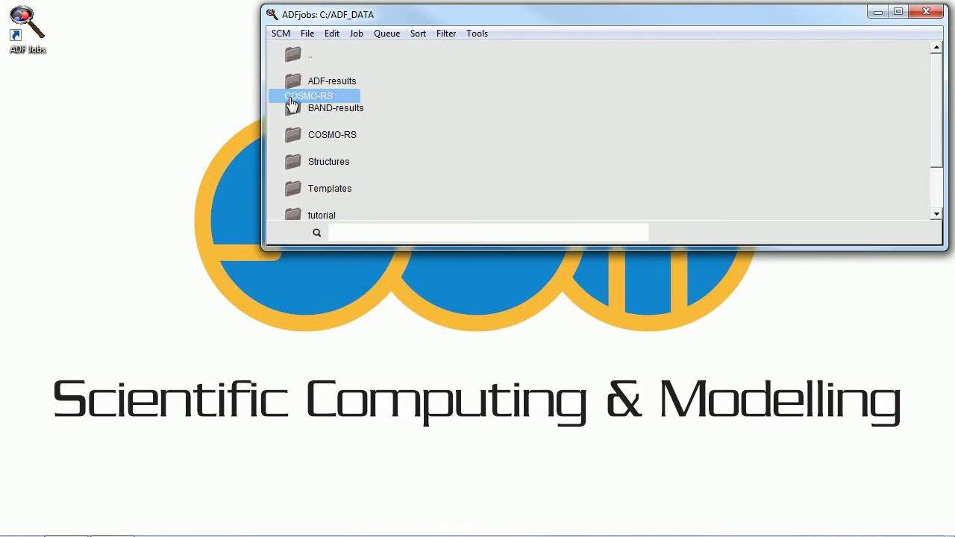
Step: Maximize the COSMO-RS window and open tutorial/tutorial2.crs
{"action": "left_click", "coordinate": [857, 83]}
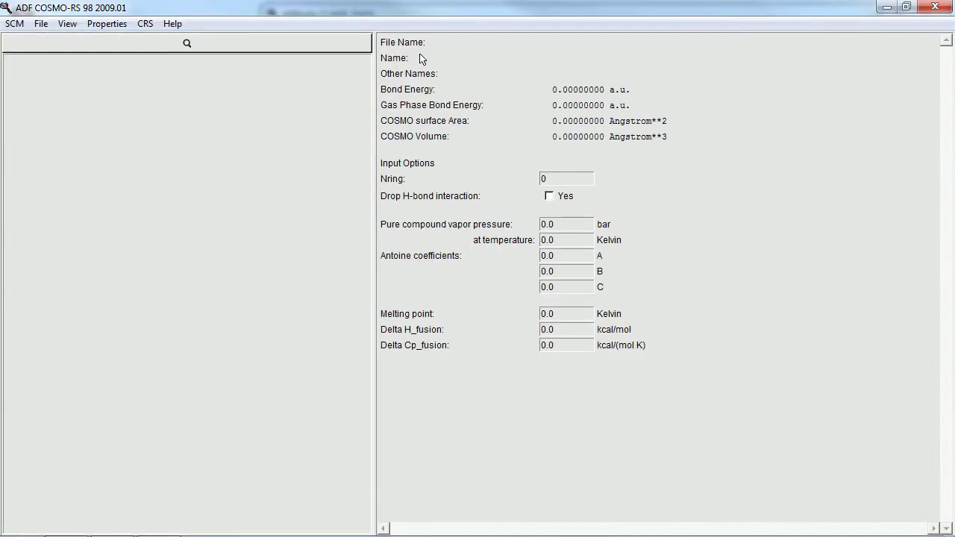
{"action": "left_click", "coordinate": [41, 24]}
{"action": "left_click", "coordinate": [59, 67]}
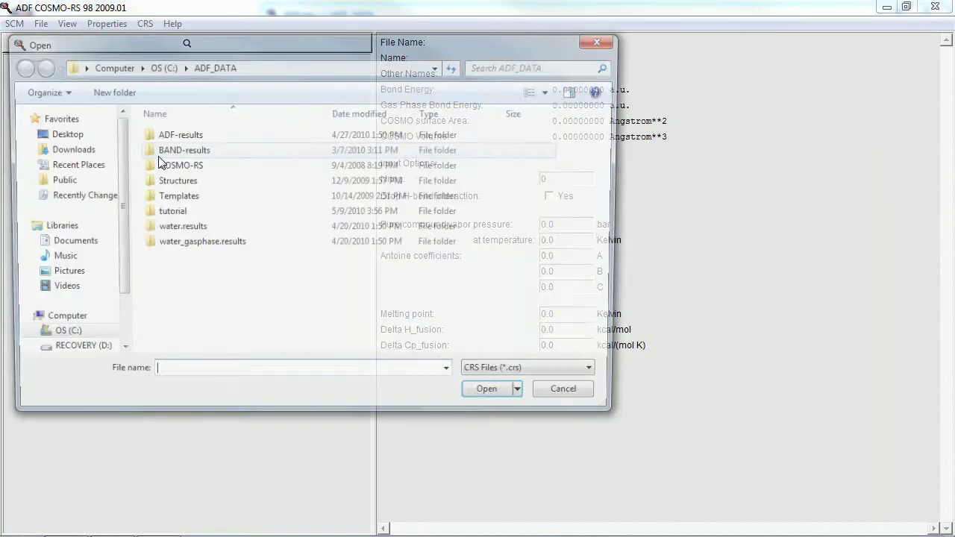
{"action": "double_click", "coordinate": [187, 216]}
{"action": "double_click", "coordinate": [171, 139]}
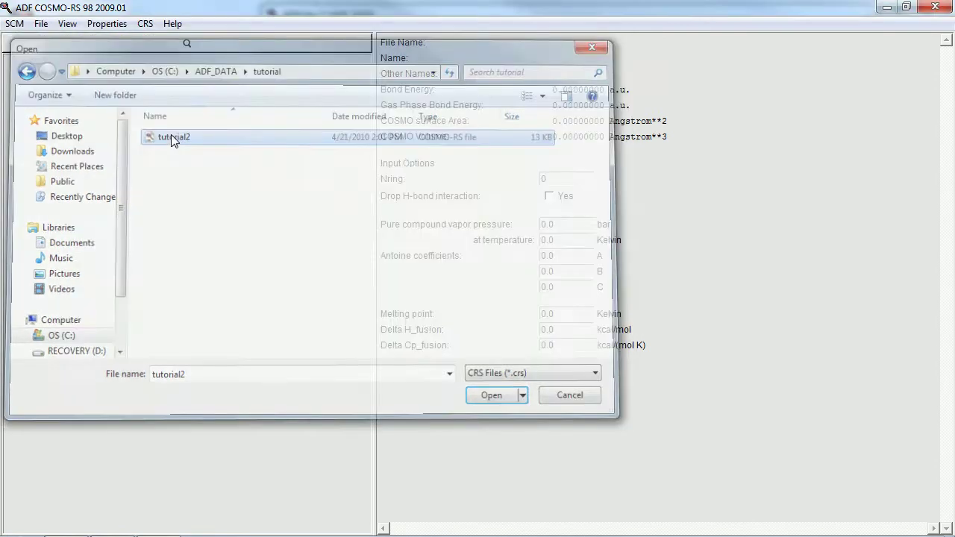
Step: Save the file under the new name tutorial3.crs
{"action": "left_click", "coordinate": [42, 28]}
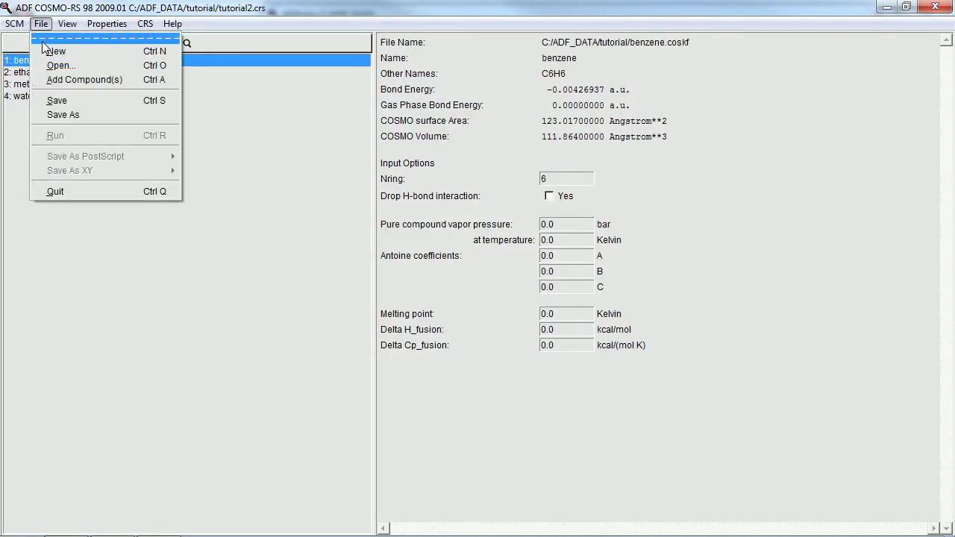
{"action": "left_click", "coordinate": [61, 110]}
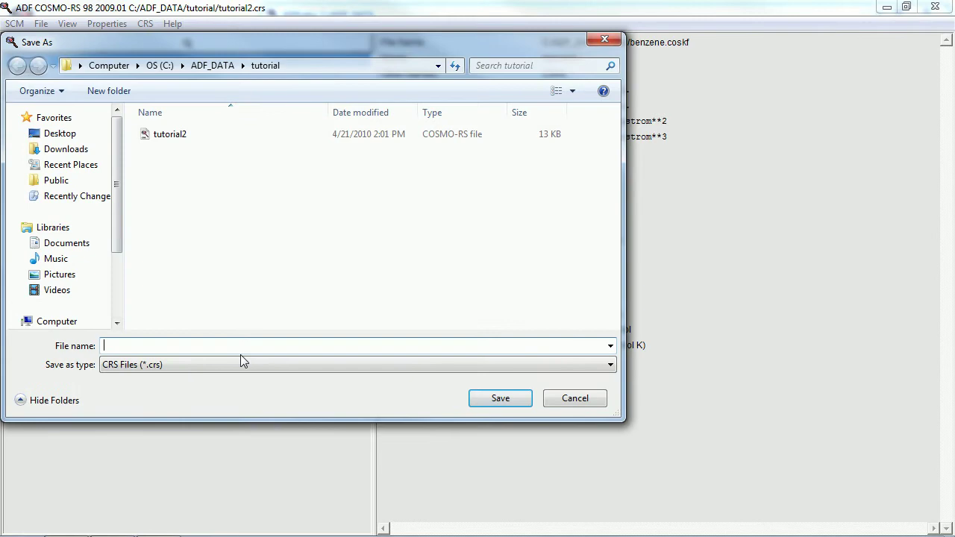
{"action": "type", "text": "tutorial3"}
{"action": "key", "text": "Return"}
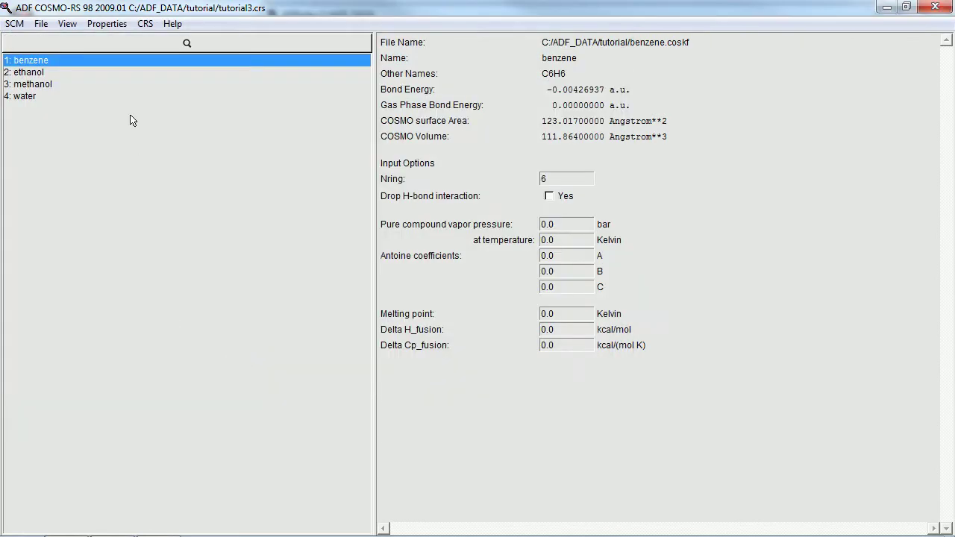
Step: Set up a Solvent Vapor Pressure calculation for methanol from 0 to 100 °C
{"action": "left_click", "coordinate": [101, 25]}
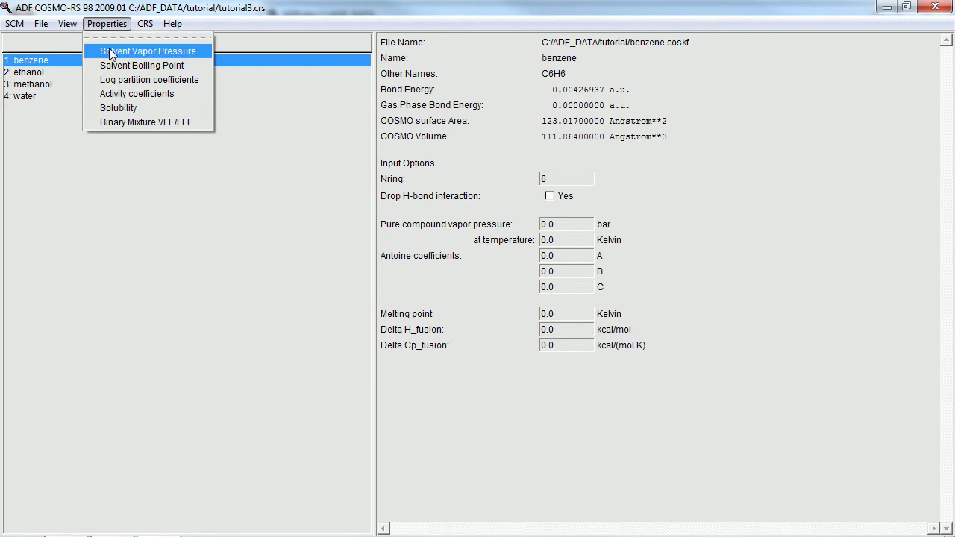
{"action": "left_click", "coordinate": [108, 51]}
{"action": "left_click", "coordinate": [98, 103]}
{"action": "left_click", "coordinate": [76, 102]}
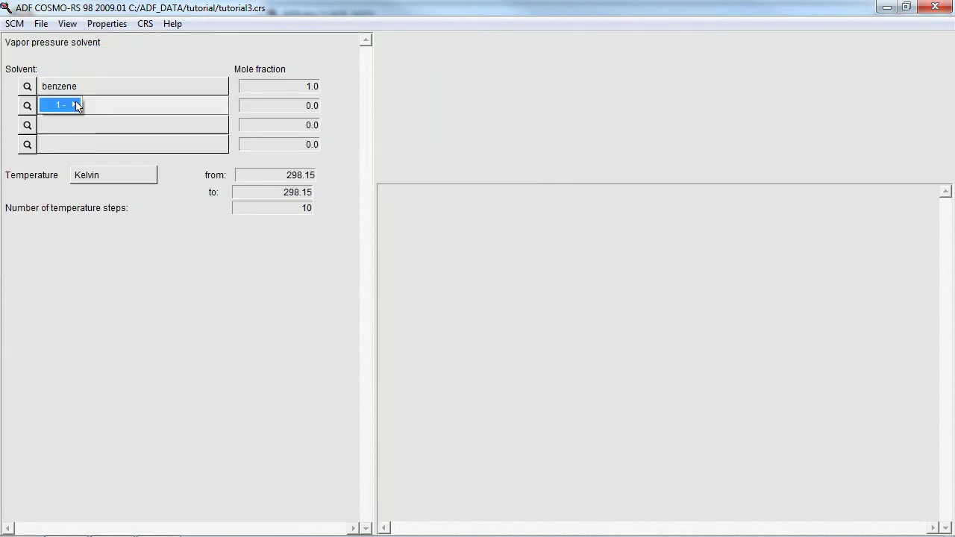
{"action": "left_click", "coordinate": [115, 133]}
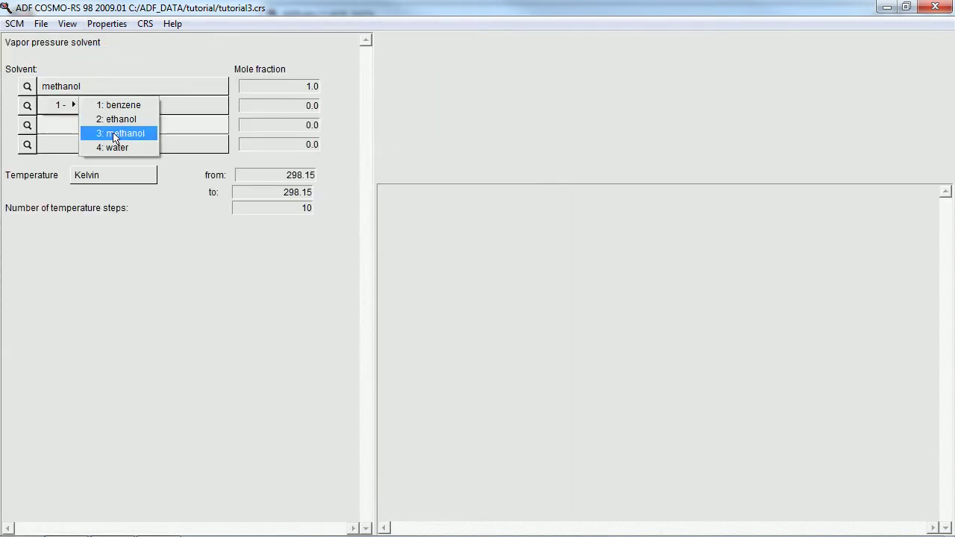
{"action": "left_click", "coordinate": [114, 179]}
{"action": "left_click", "coordinate": [111, 219]}
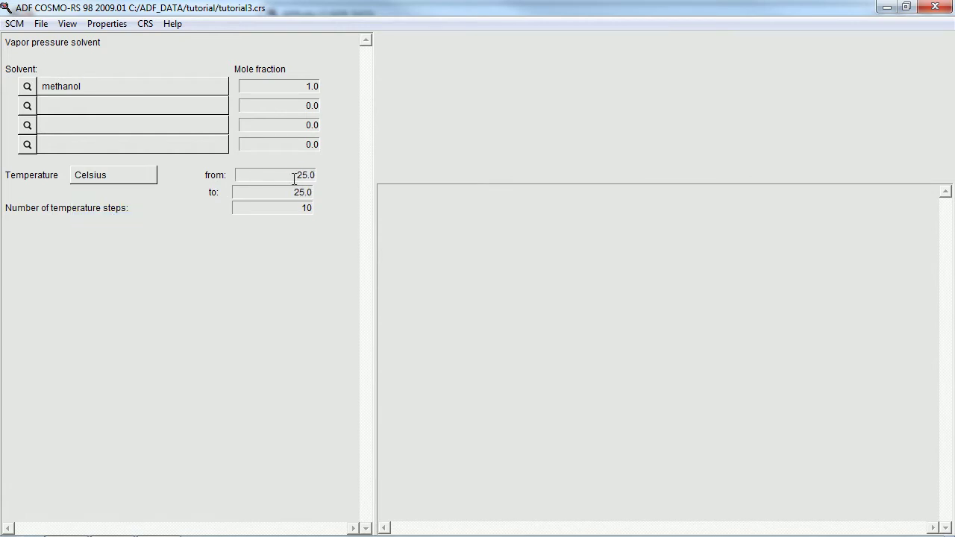
{"action": "left_click_drag", "start_coordinate": [293, 176], "coordinate": [324, 180]}
{"action": "type", "text": "0"}
{"action": "left_click_drag", "start_coordinate": [292, 192], "coordinate": [316, 194]}
{"action": "type", "text": "1"}
Step: Run the vapor pressure calculation, agreeing to save changes
{"action": "left_click", "coordinate": [41, 23]}
{"action": "left_click", "coordinate": [67, 135]}
{"action": "left_click", "coordinate": [467, 321]}
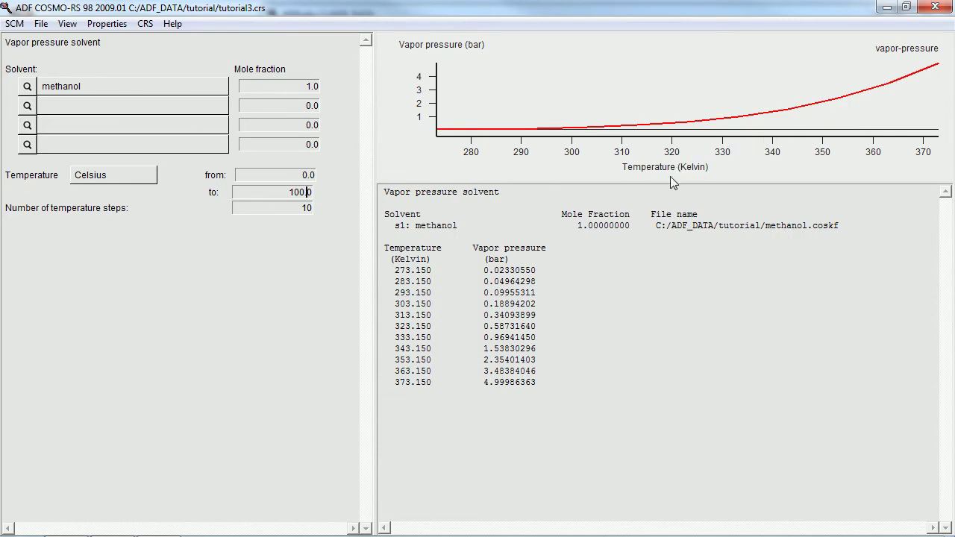
Step: Enlarge the graph, title it 'methanol', plot pressure in Torr and show data points
{"action": "left_click_drag", "start_coordinate": [662, 182], "coordinate": [662, 247]}
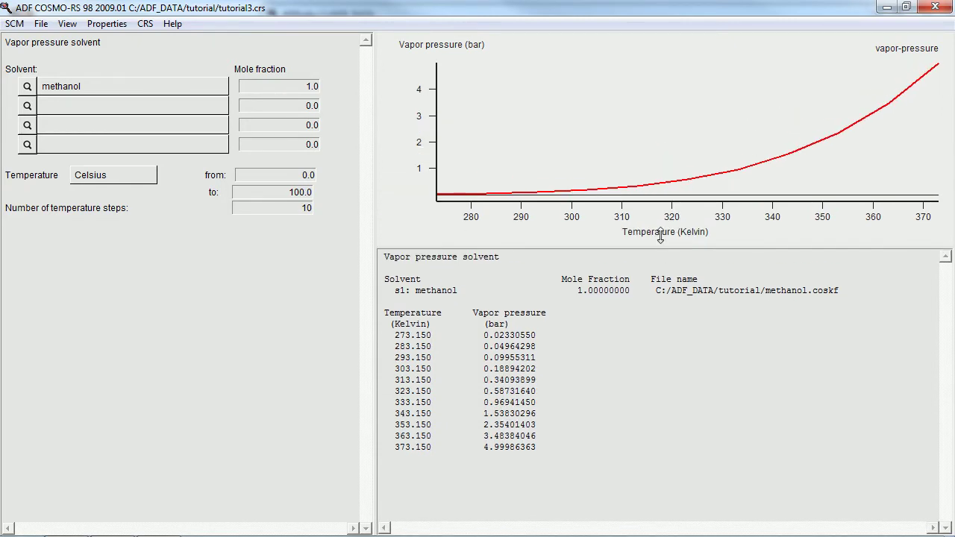
{"action": "double_click", "coordinate": [662, 234]}
{"action": "left_click", "coordinate": [49, 33]}
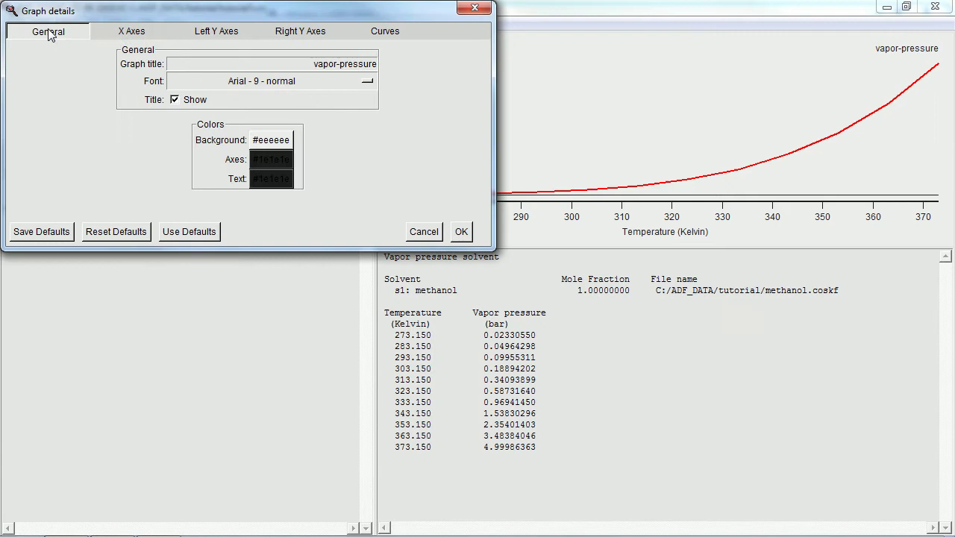
{"action": "left_click_drag", "start_coordinate": [289, 64], "coordinate": [395, 76]}
{"action": "type", "text": "methanol"}
{"action": "left_click", "coordinate": [205, 37]}
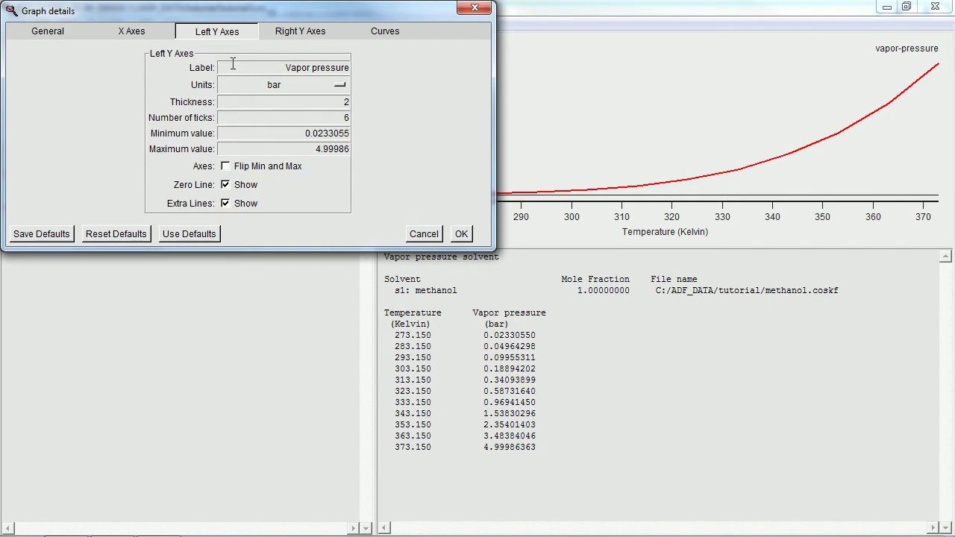
{"action": "left_click", "coordinate": [248, 86]}
{"action": "left_click", "coordinate": [248, 147]}
{"action": "left_click", "coordinate": [389, 34]}
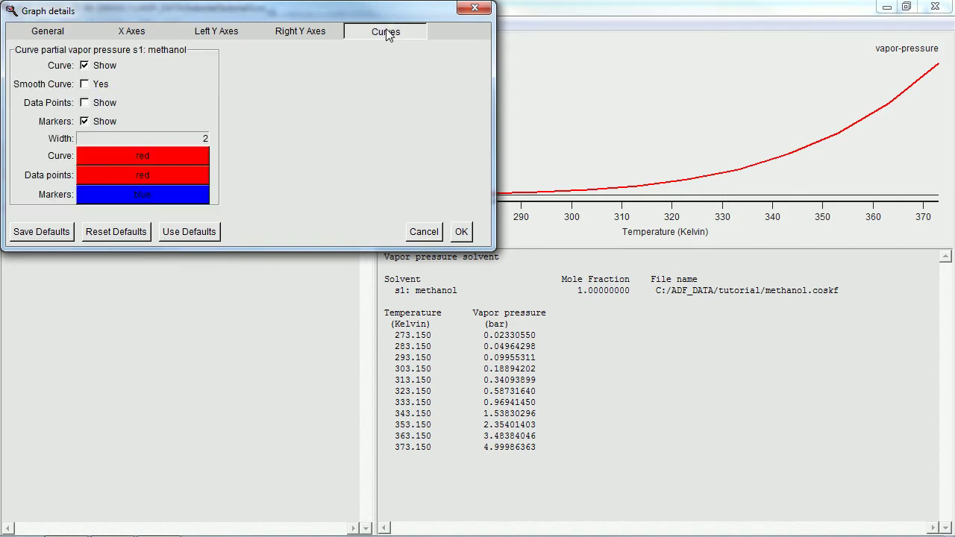
{"action": "left_click", "coordinate": [85, 103]}
{"action": "left_click", "coordinate": [459, 233]}
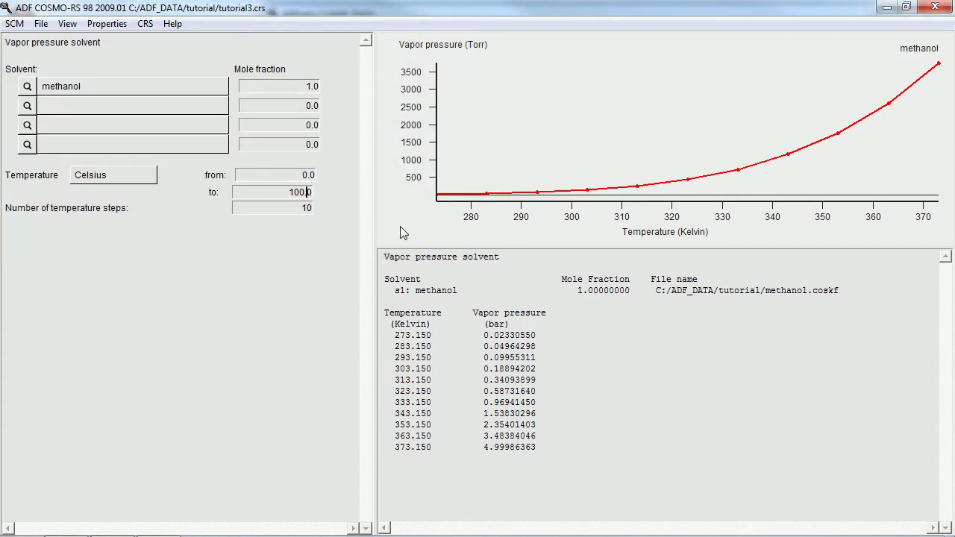
Step: Start a Solvent Boiling Point calculation with methanol and ethanol as the two solvents
{"action": "left_click", "coordinate": [107, 23]}
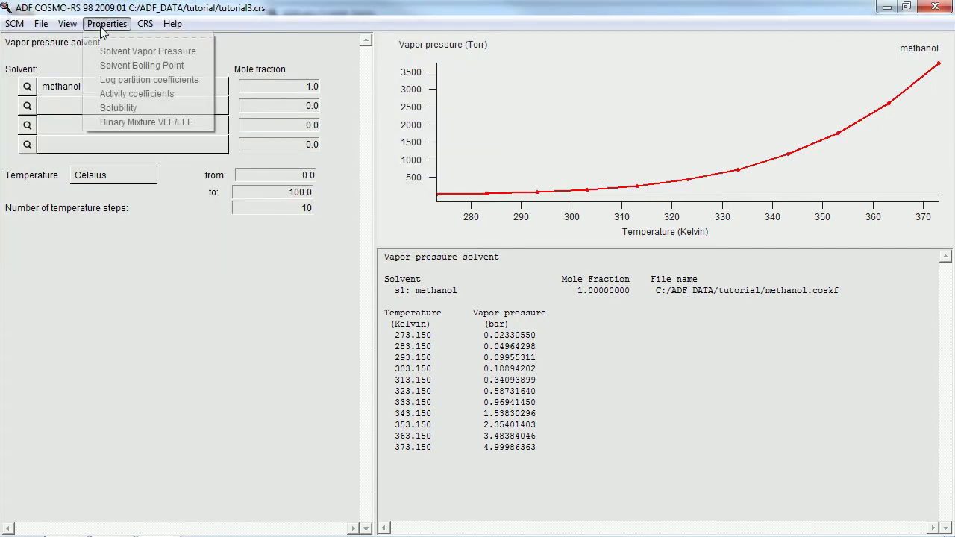
{"action": "left_click", "coordinate": [119, 66]}
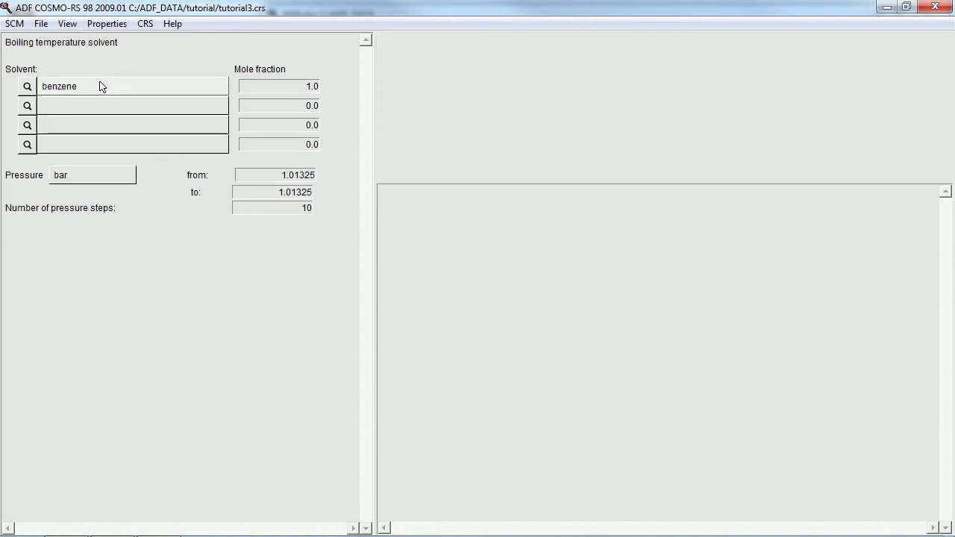
{"action": "left_click", "coordinate": [102, 86]}
{"action": "mouse_move", "coordinate": [78, 106]}
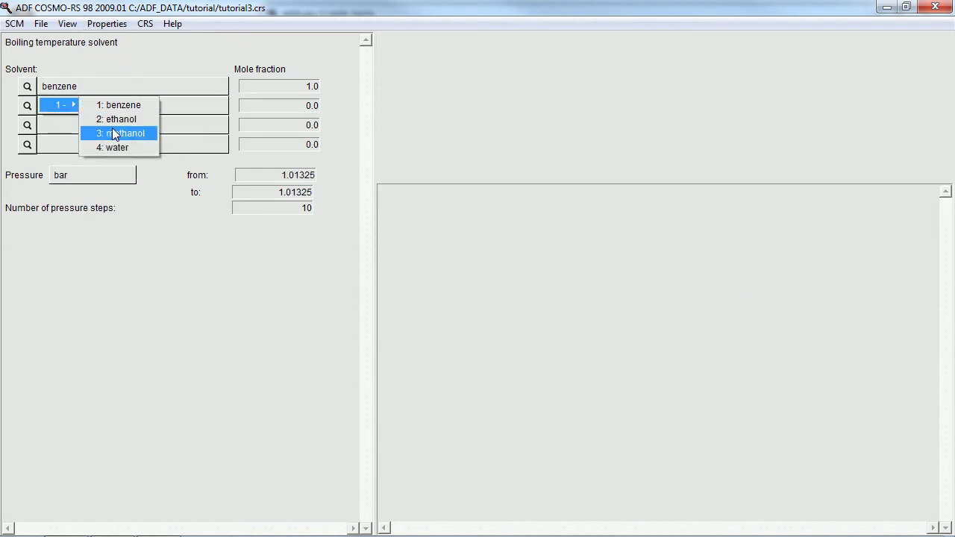
{"action": "left_click", "coordinate": [113, 134]}
{"action": "left_click", "coordinate": [92, 107]}
{"action": "mouse_move", "coordinate": [73, 143]}
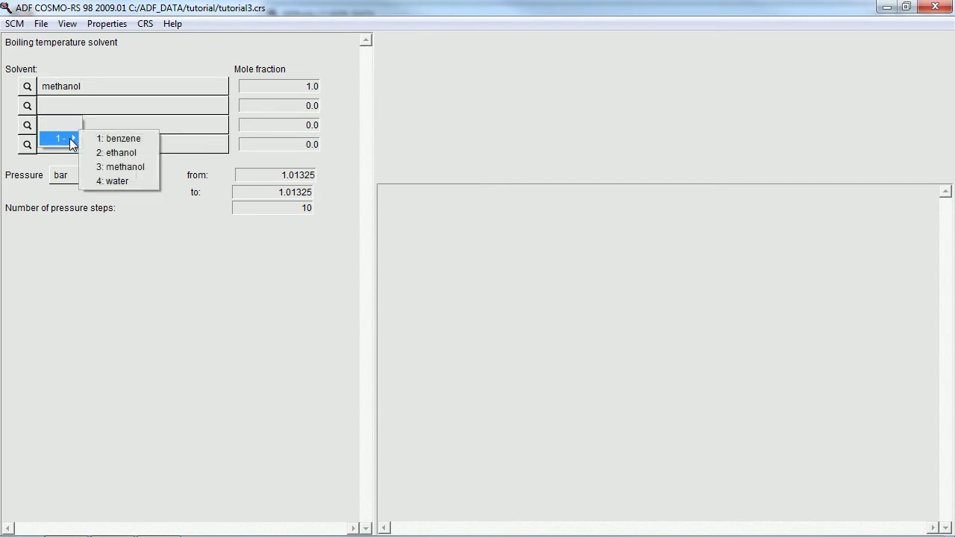
{"action": "left_click", "coordinate": [115, 152]}
Step: Set both mole fractions to 0.5 and the pressure range to 0.1–1.0 atm
{"action": "left_click_drag", "start_coordinate": [288, 87], "coordinate": [330, 88]}
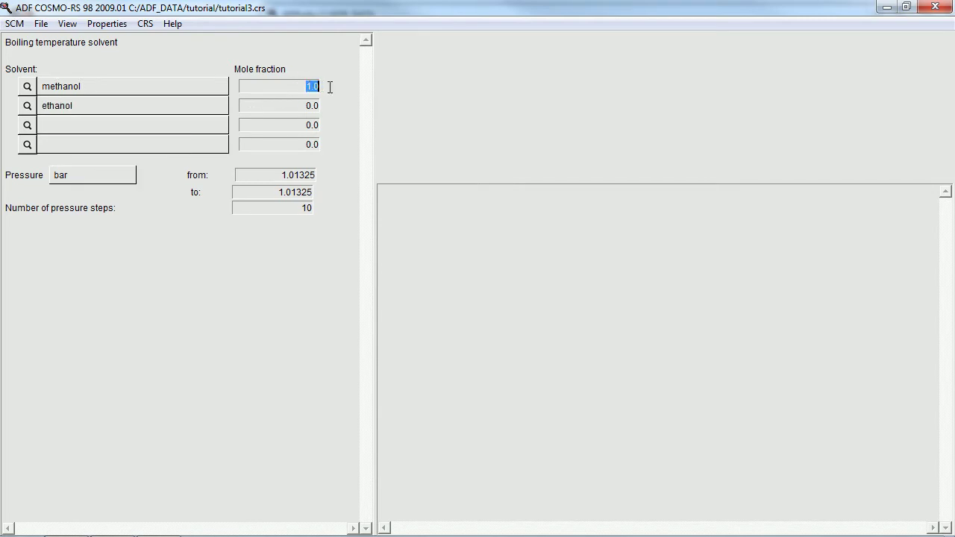
{"action": "type", "text": "0.5"}
{"action": "left_click_drag", "start_coordinate": [308, 106], "coordinate": [324, 111]}
{"action": "type", "text": "0."}
{"action": "left_click", "coordinate": [112, 179]}
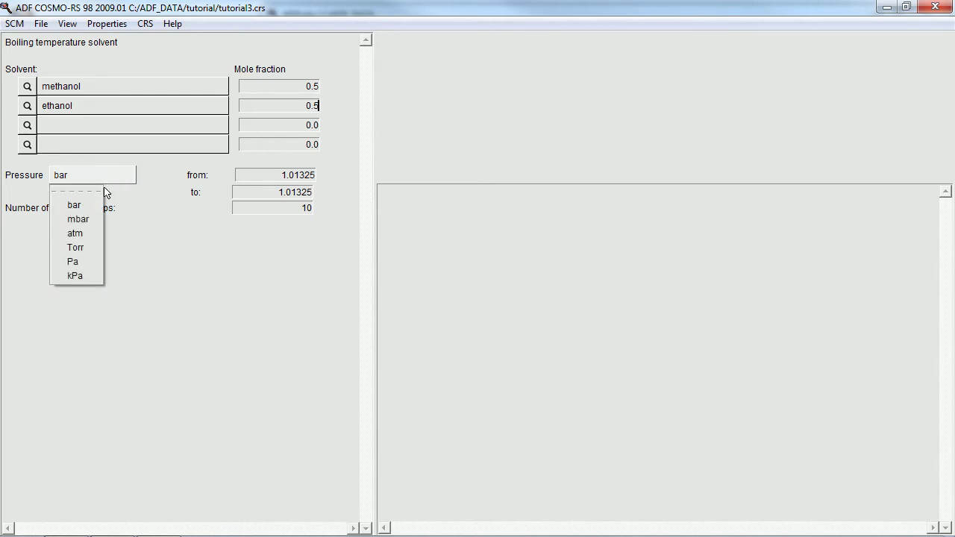
{"action": "left_click", "coordinate": [95, 235]}
{"action": "left_click_drag", "start_coordinate": [284, 178], "coordinate": [331, 176]}
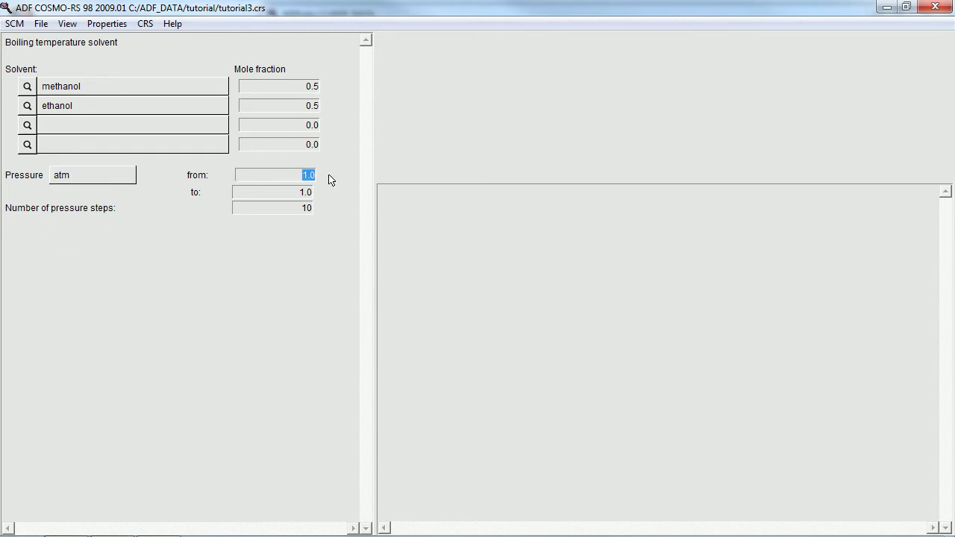
{"action": "type", "text": "0"}
{"action": "key", "text": "BackSpace"}
{"action": "key", "text": "BackSpace"}
Step: Run the boiling point calculation, saving changes when asked
{"action": "left_click", "coordinate": [41, 25]}
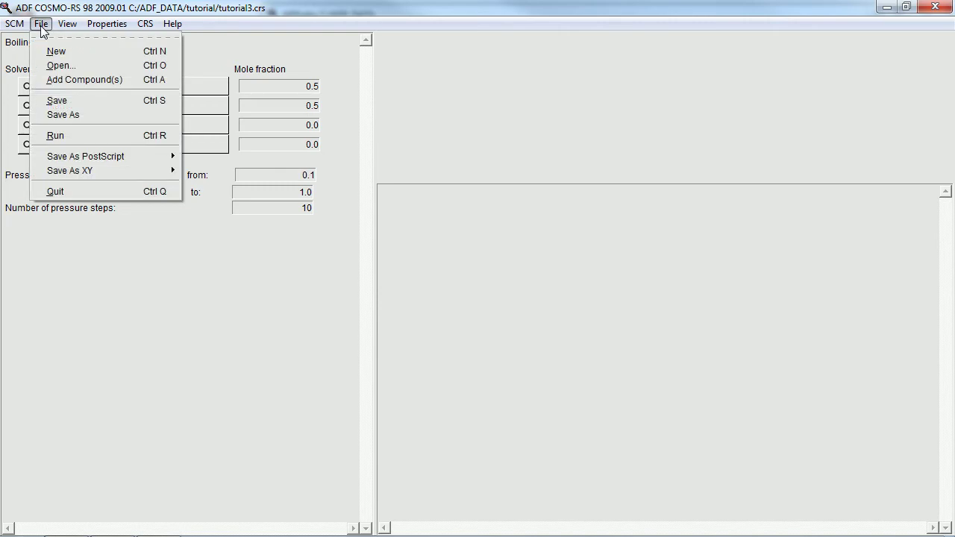
{"action": "left_click", "coordinate": [80, 139]}
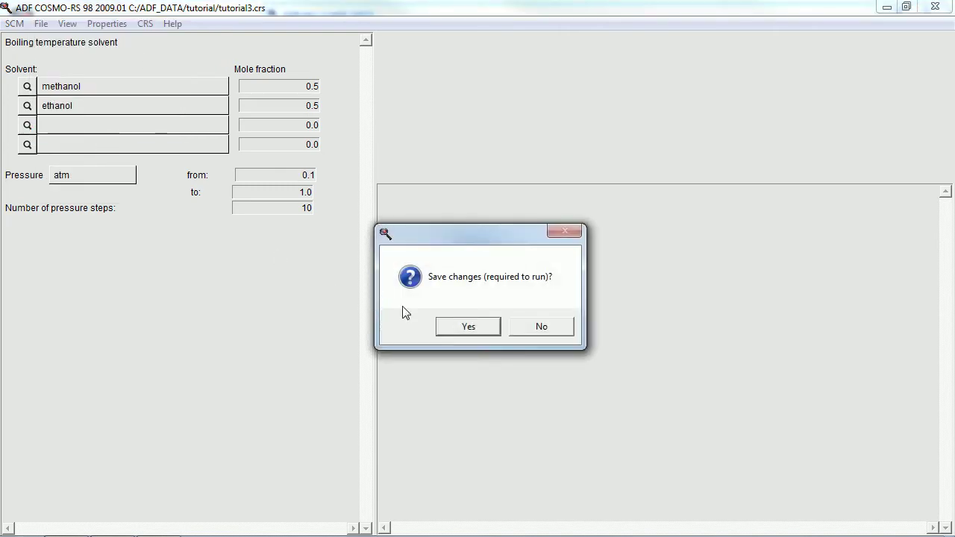
{"action": "left_click", "coordinate": [466, 328]}
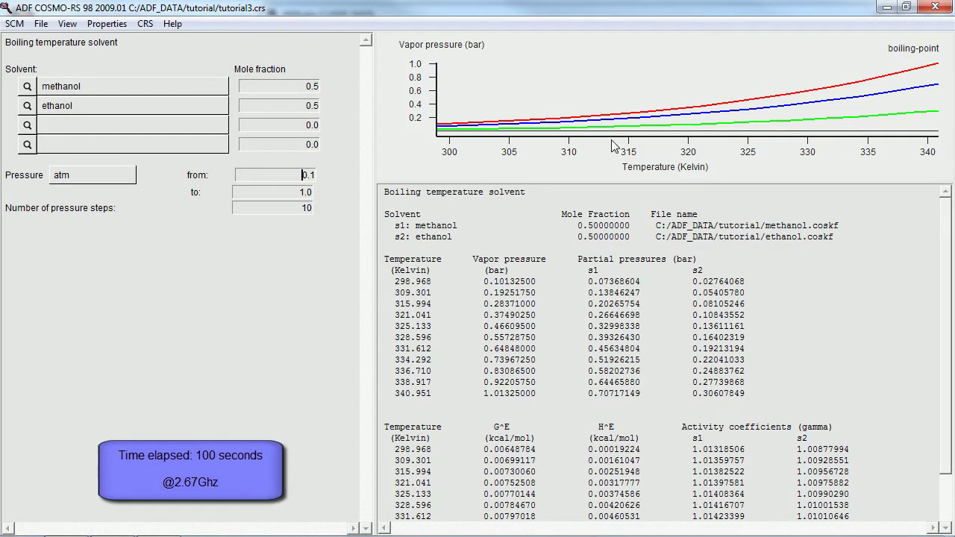
Step: Make the vapor pressure graph taller and inspect its General and Curves settings
{"action": "left_click_drag", "start_coordinate": [596, 181], "coordinate": [595, 219]}
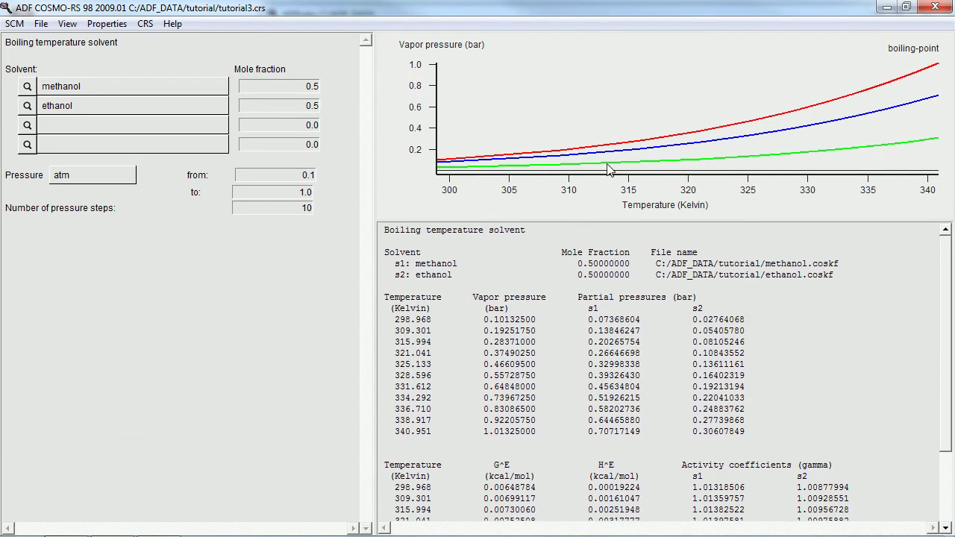
{"action": "double_click", "coordinate": [644, 203]}
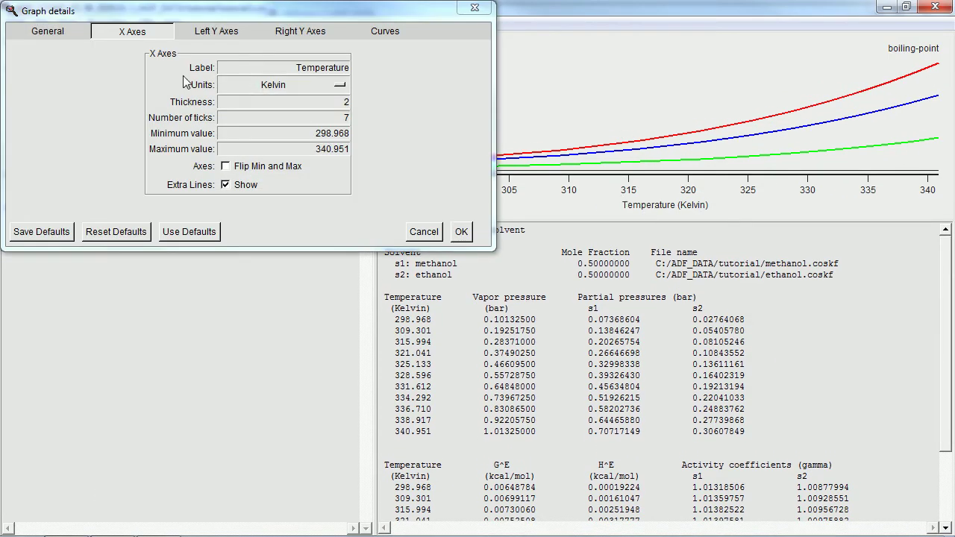
{"action": "left_click", "coordinate": [49, 33]}
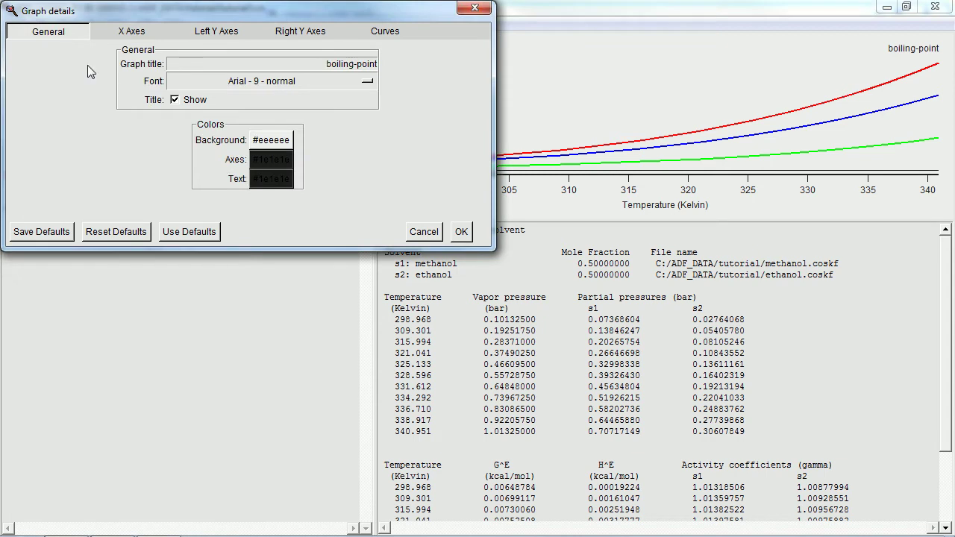
{"action": "left_click", "coordinate": [394, 31]}
{"action": "left_click_drag", "start_coordinate": [493, 251], "coordinate": [490, 421]}
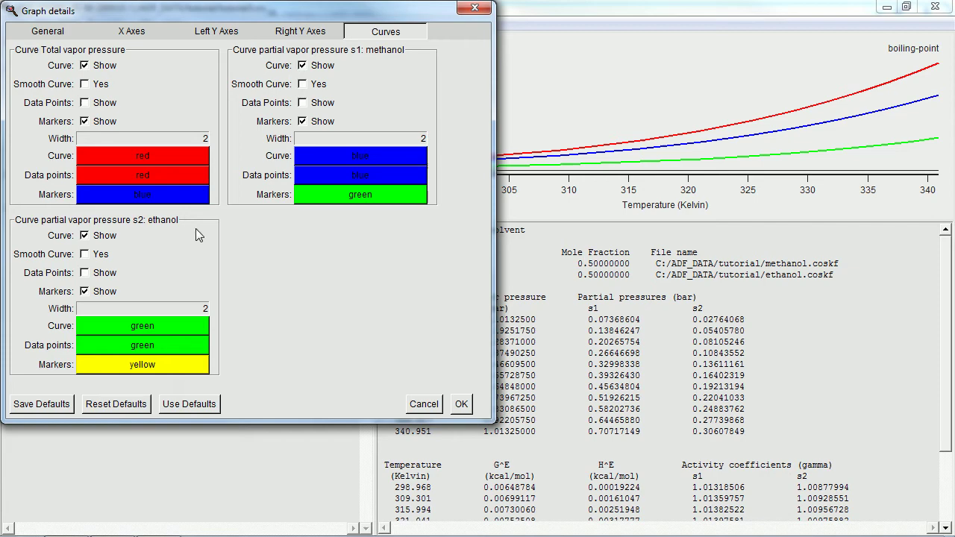
{"action": "left_click", "coordinate": [475, 7]}
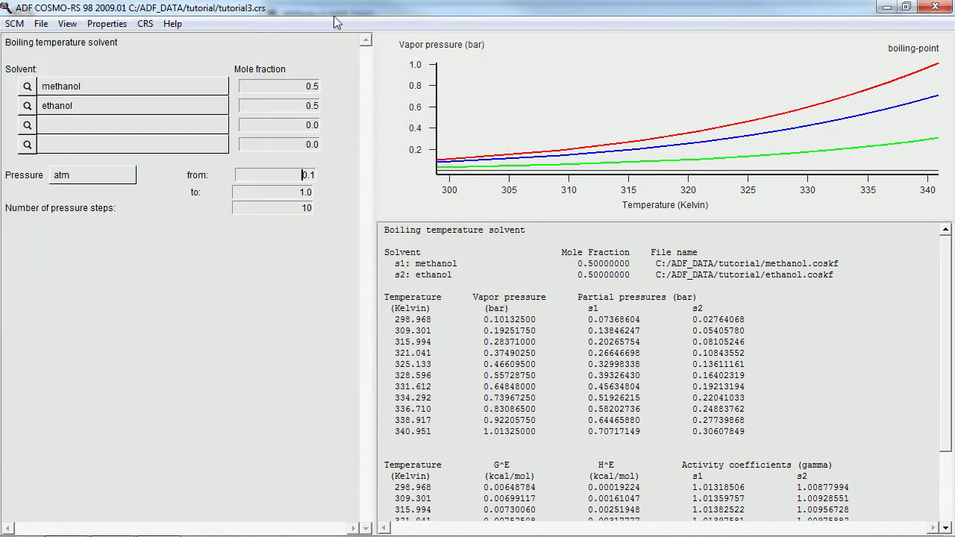
Step: Set up log partition coefficients with water as solvent 2 and input volume ratio 4.93
{"action": "left_click", "coordinate": [110, 27]}
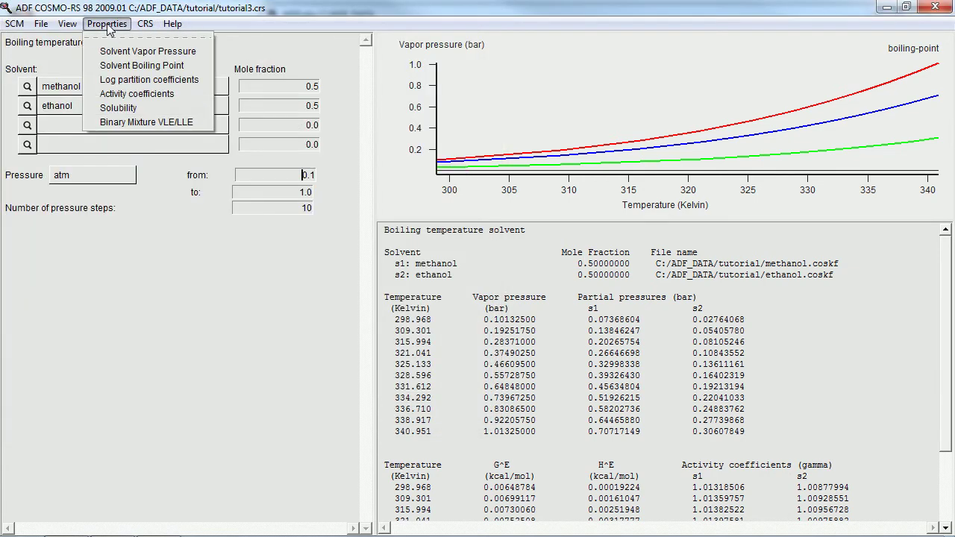
{"action": "left_click", "coordinate": [116, 79]}
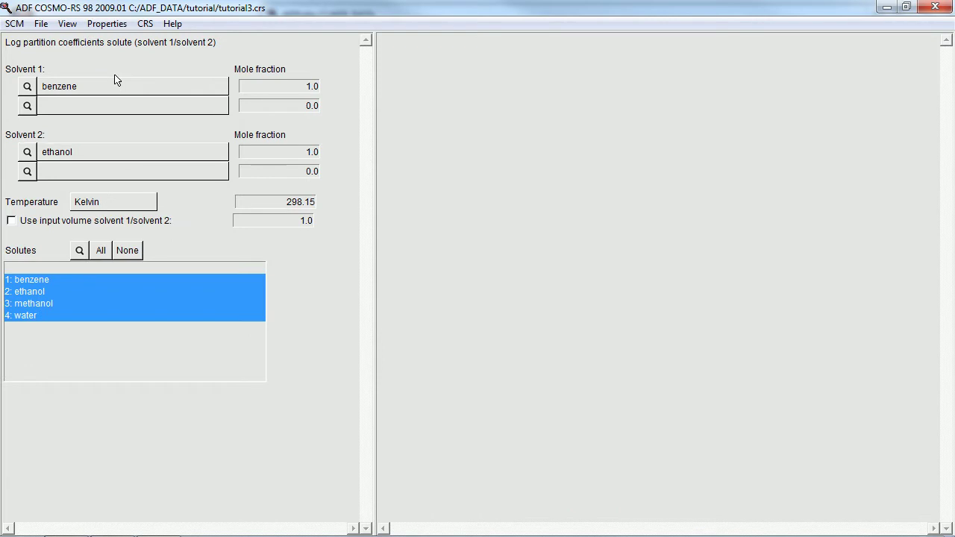
{"action": "left_click", "coordinate": [82, 171]}
{"action": "mouse_move", "coordinate": [74, 178]}
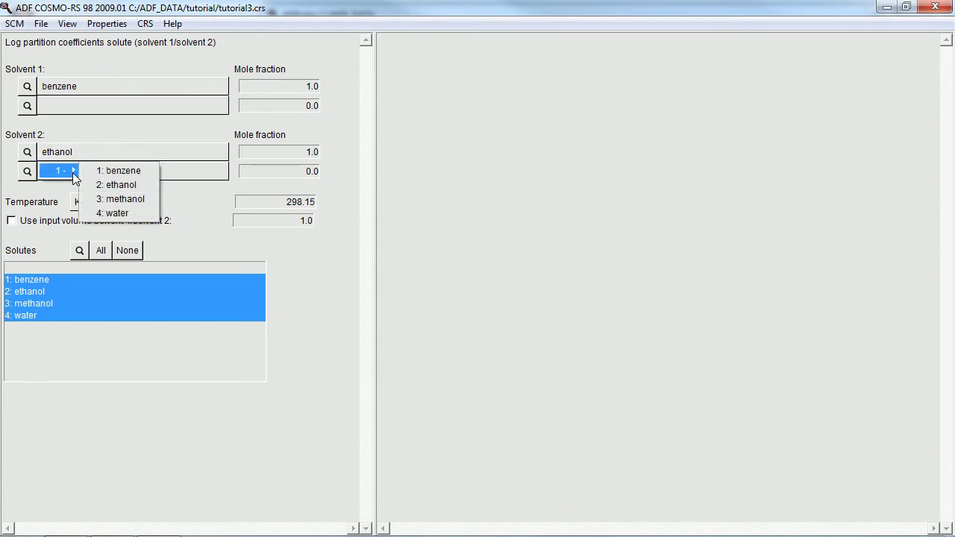
{"action": "left_click", "coordinate": [112, 213]}
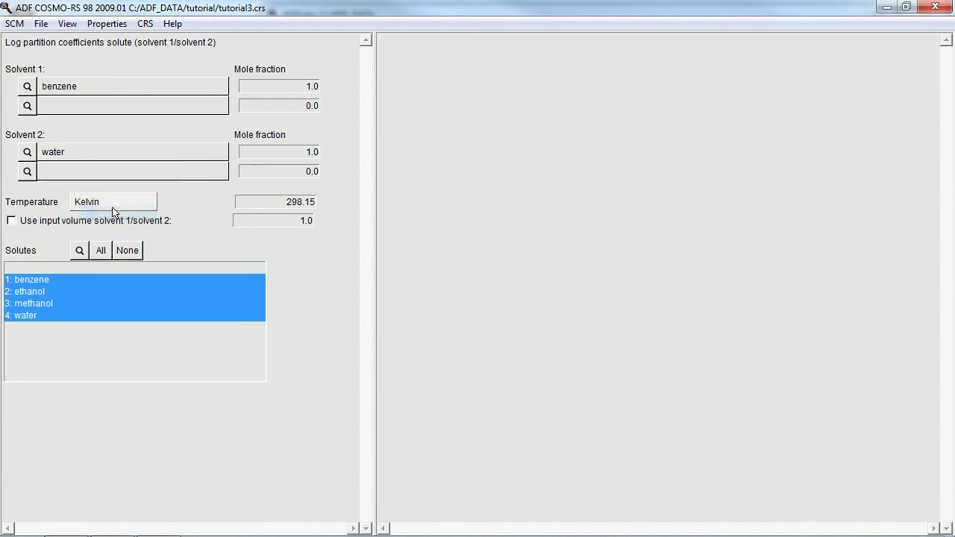
{"action": "left_click", "coordinate": [11, 220]}
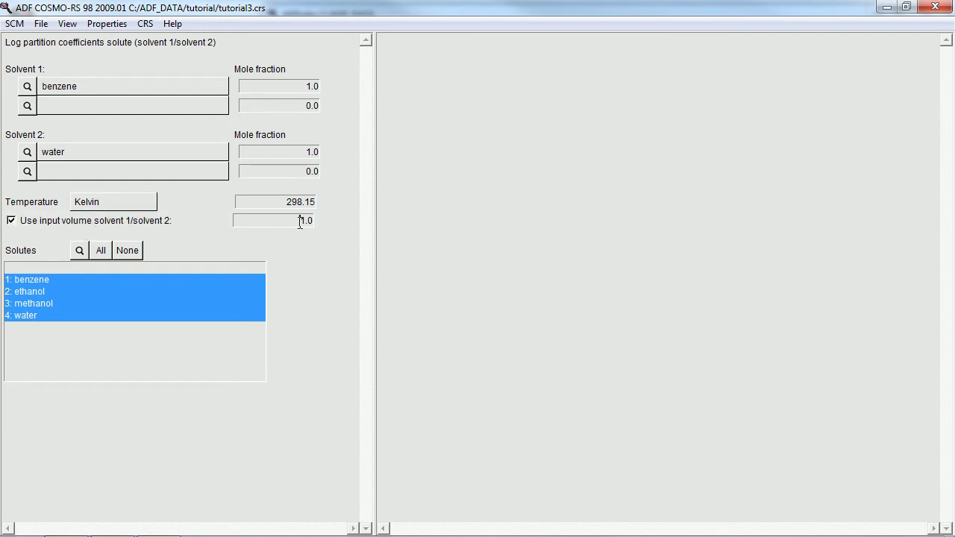
{"action": "left_click_drag", "start_coordinate": [300, 222], "coordinate": [342, 218]}
{"action": "type", "text": "4.93"}
Step: Run the log P calculation, saving changes first
{"action": "left_click", "coordinate": [41, 23]}
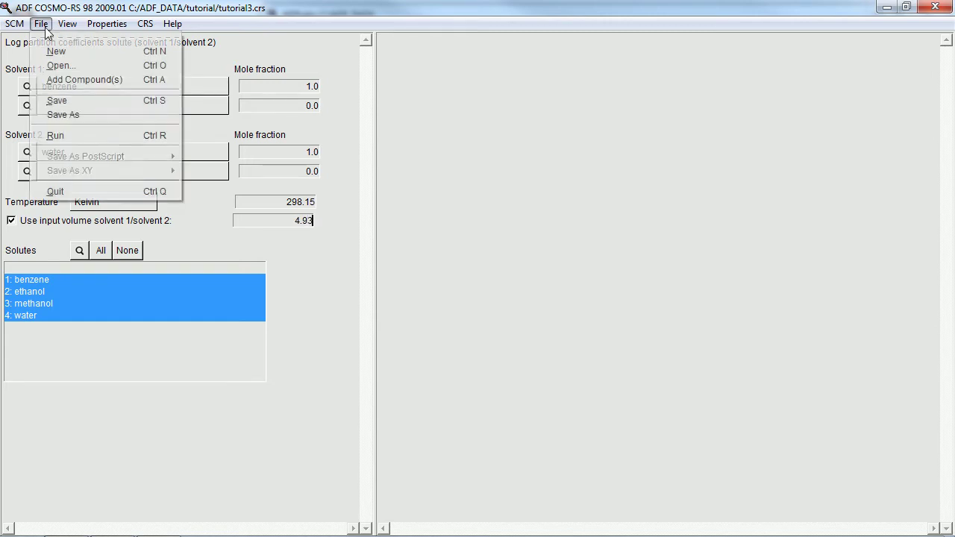
{"action": "left_click", "coordinate": [56, 139]}
{"action": "left_click", "coordinate": [462, 322]}
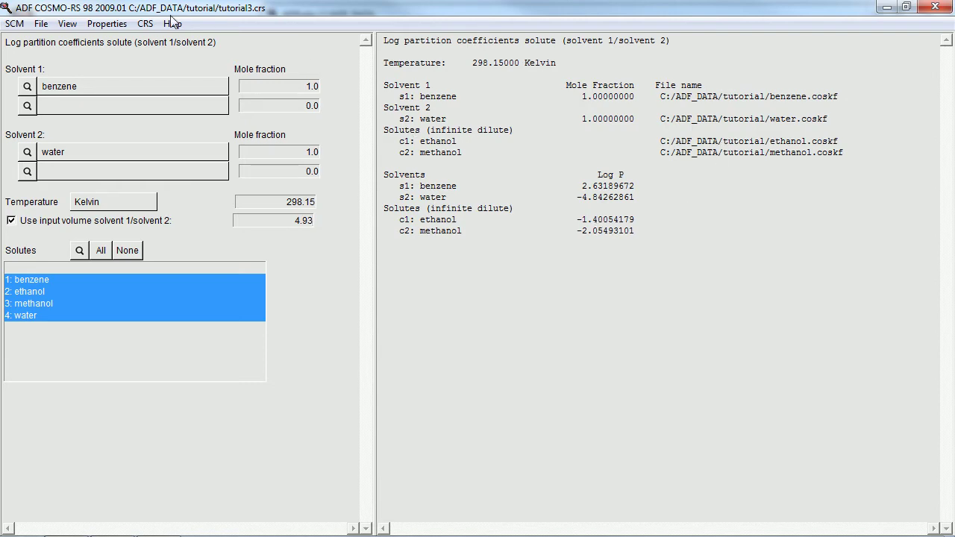
Step: Run an Activity coefficients calculation with water as the solvent, saving changes
{"action": "left_click", "coordinate": [107, 24]}
{"action": "left_click", "coordinate": [129, 94]}
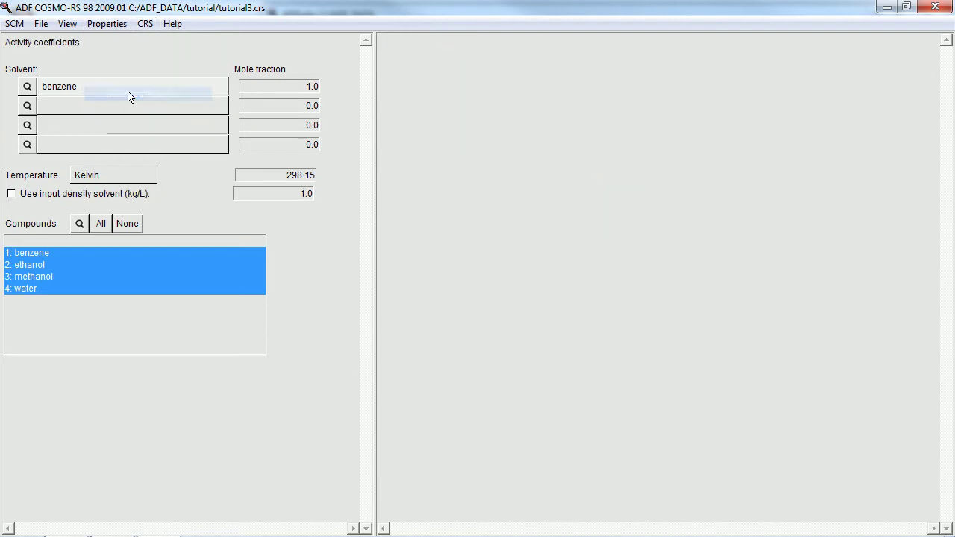
{"action": "left_click", "coordinate": [95, 101]}
{"action": "mouse_move", "coordinate": [78, 105]}
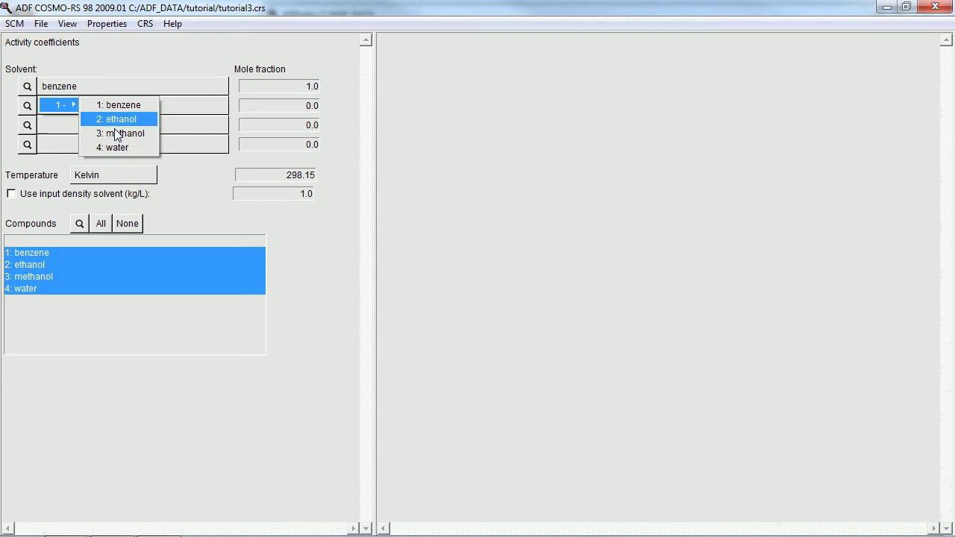
{"action": "left_click", "coordinate": [114, 147]}
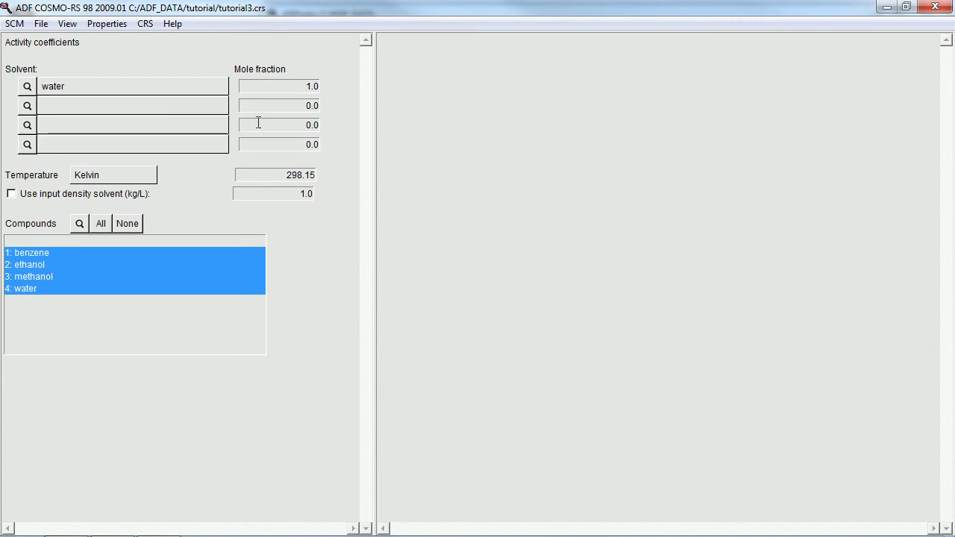
{"action": "left_click", "coordinate": [41, 24]}
{"action": "left_click", "coordinate": [60, 138]}
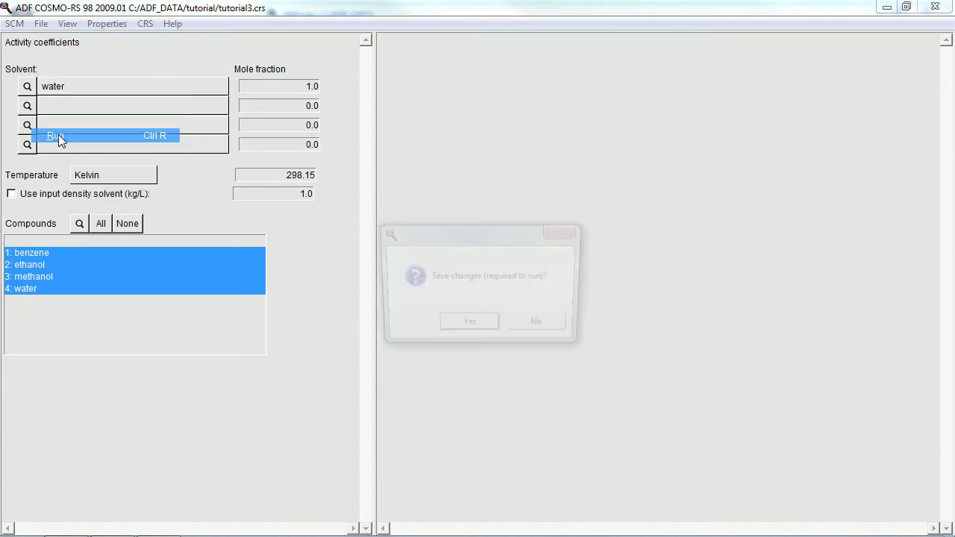
{"action": "left_click", "coordinate": [457, 322]}
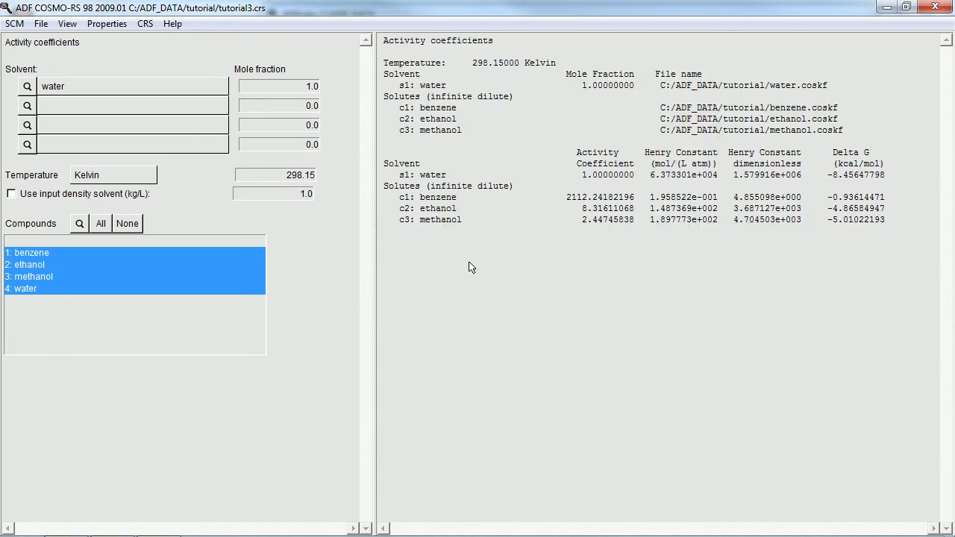
Step: Switch to a Solubility calculation with water as solvent and benzene as solute
{"action": "left_click", "coordinate": [106, 24]}
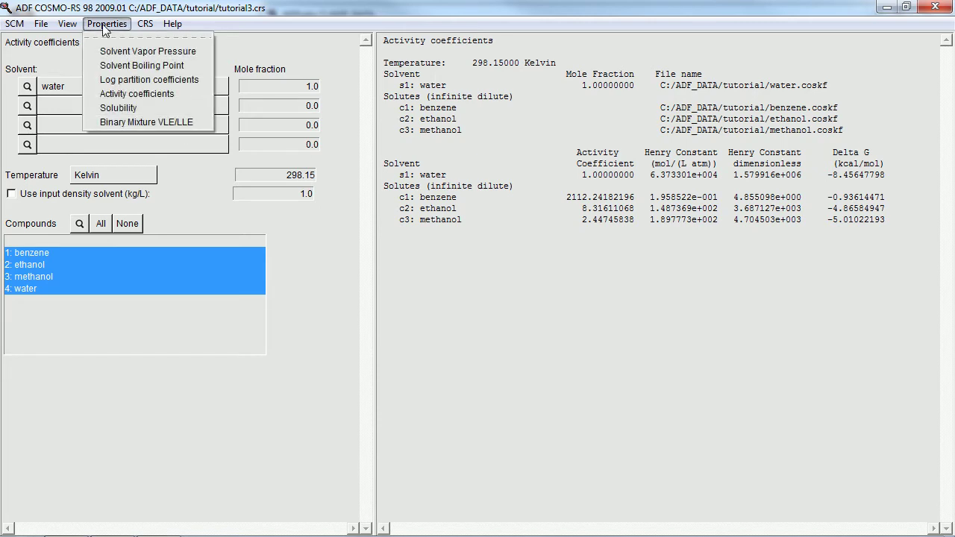
{"action": "left_click", "coordinate": [118, 110]}
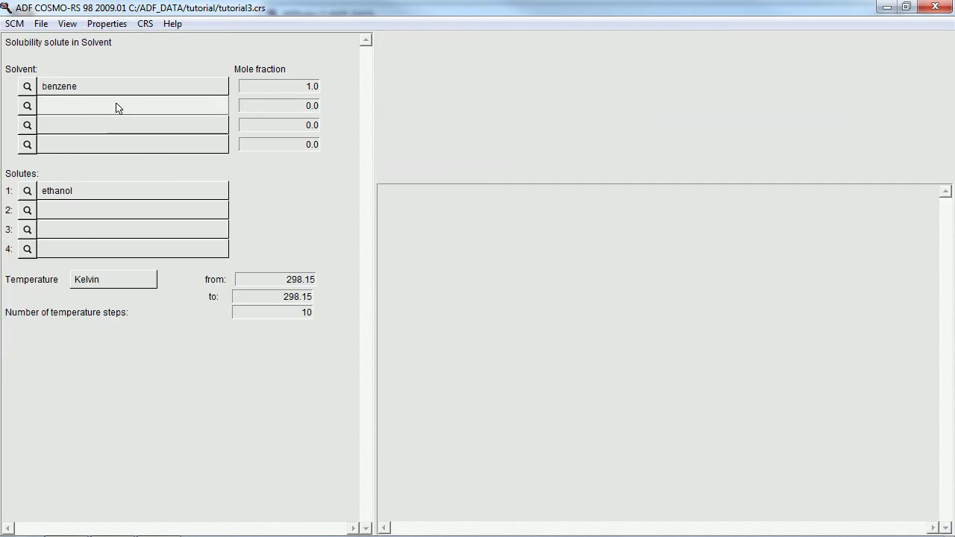
{"action": "left_click", "coordinate": [90, 88]}
{"action": "mouse_move", "coordinate": [68, 108]}
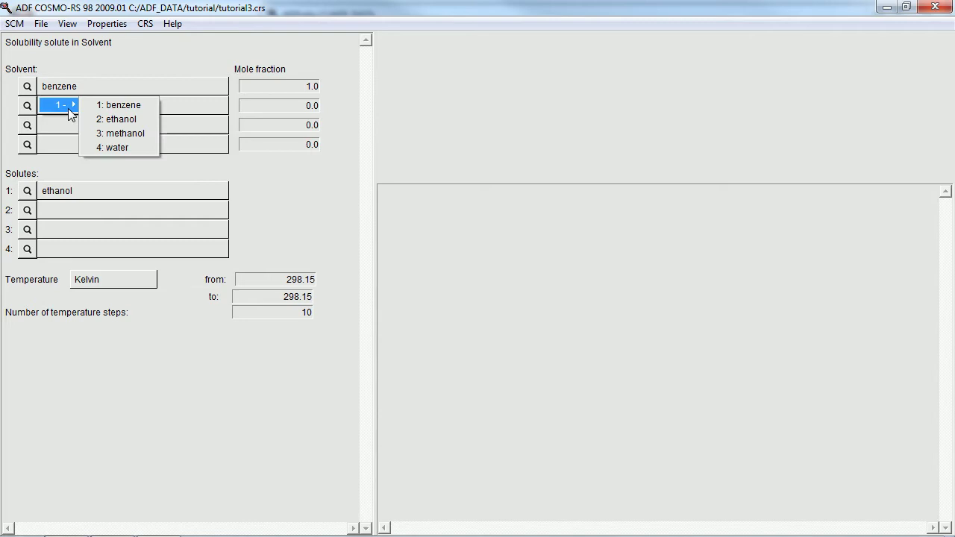
{"action": "left_click", "coordinate": [110, 147]}
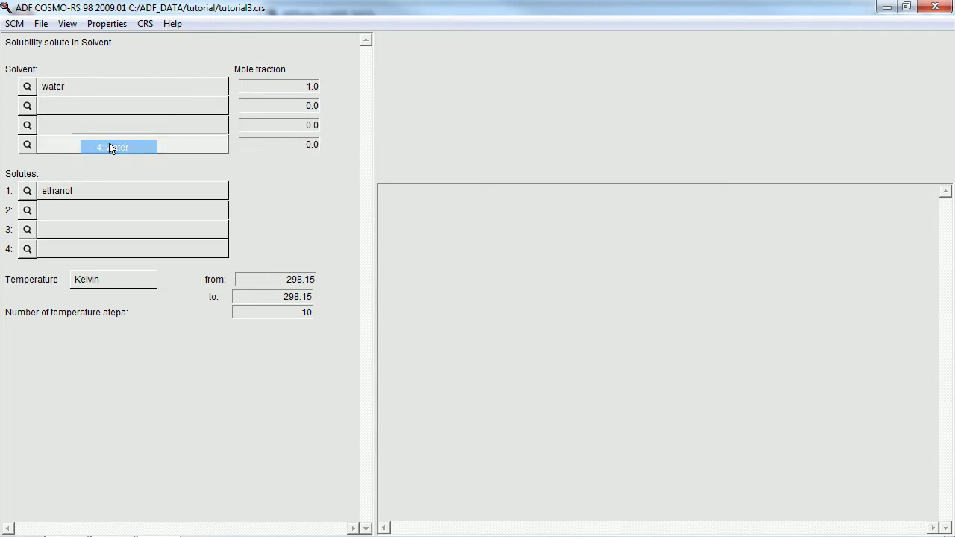
{"action": "left_click", "coordinate": [69, 210]}
{"action": "mouse_move", "coordinate": [69, 212]}
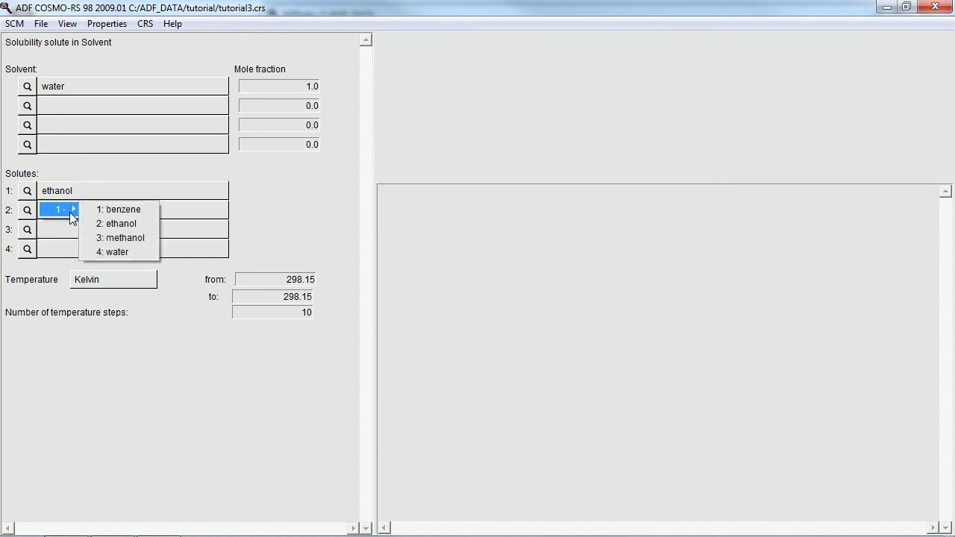
{"action": "left_click", "coordinate": [112, 212]}
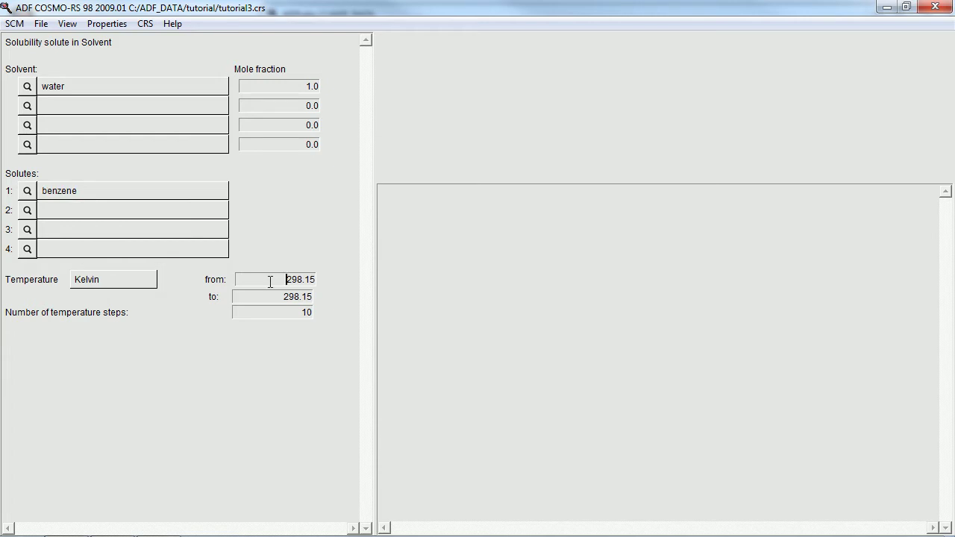
Step: Set the temperature range to 273.0–373.0 K and run the solubility calculation
{"action": "left_click_drag", "start_coordinate": [270, 281], "coordinate": [321, 282]}
{"action": "type", "text": "20"}
{"action": "type", "text": "."}
{"action": "left_click", "coordinate": [286, 297]}
{"action": "left_click_drag", "start_coordinate": [288, 297], "coordinate": [341, 301]}
{"action": "type", "text": "30."}
{"action": "left_click", "coordinate": [40, 24]}
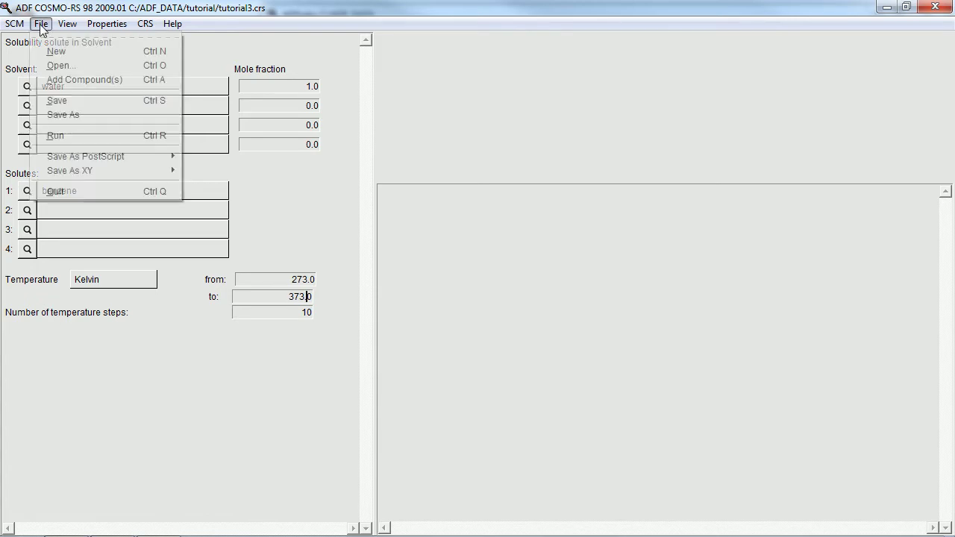
{"action": "left_click", "coordinate": [68, 134]}
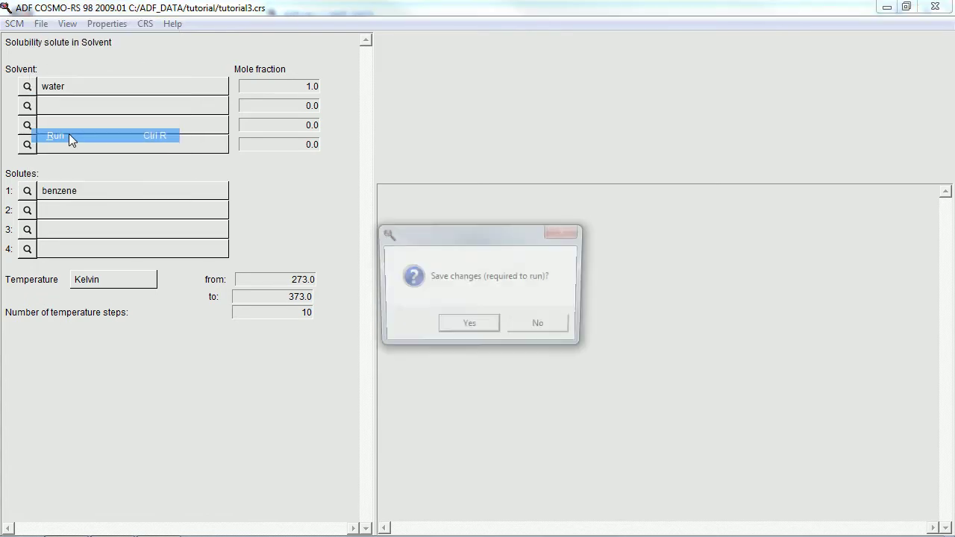
{"action": "left_click", "coordinate": [470, 329]}
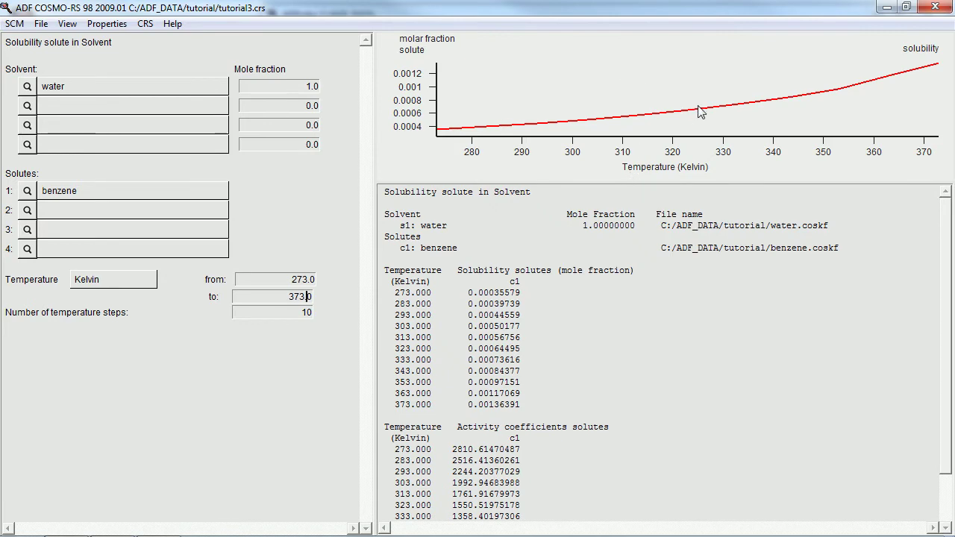
Step: Make benzene the solvent and water the solute
{"action": "left_click", "coordinate": [85, 106]}
{"action": "mouse_move", "coordinate": [61, 112]}
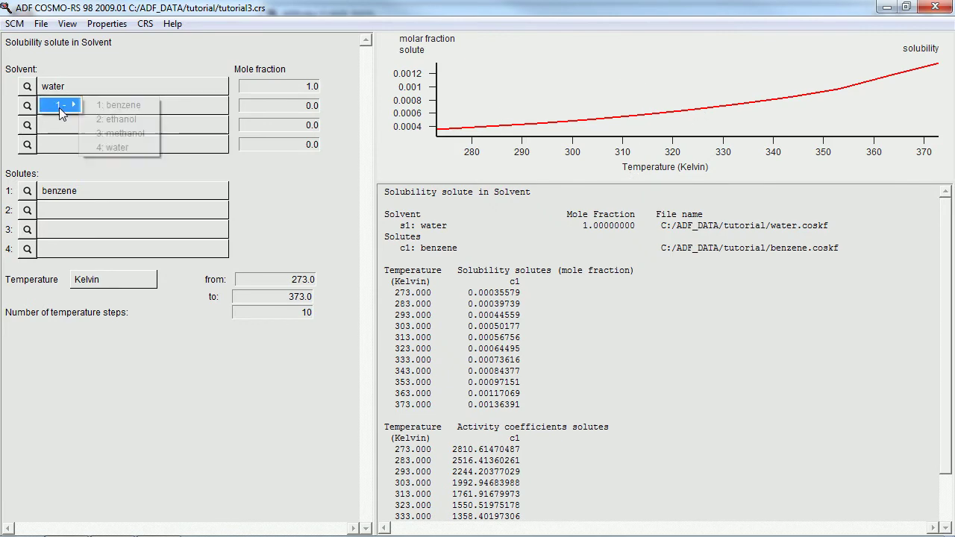
{"action": "left_click", "coordinate": [119, 105]}
{"action": "left_click", "coordinate": [78, 193]}
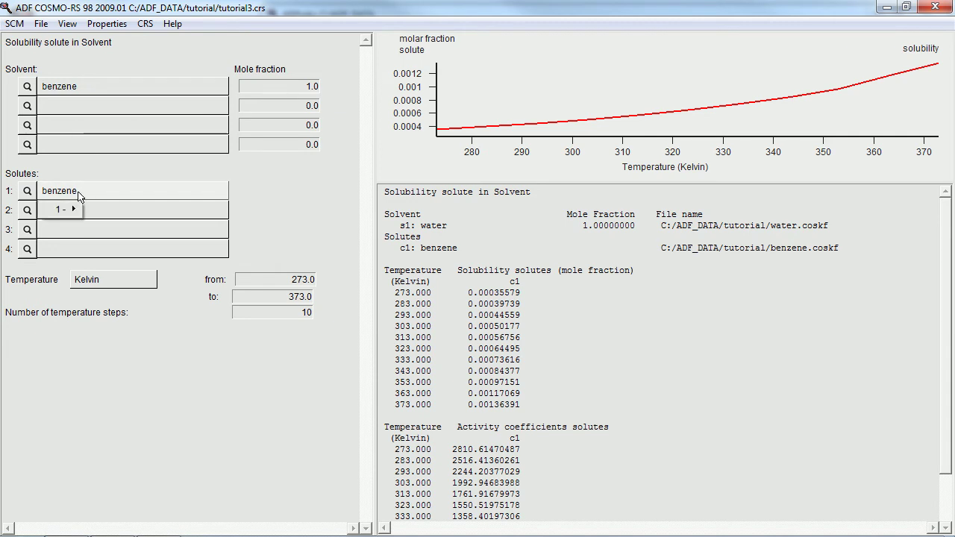
{"action": "mouse_move", "coordinate": [66, 210]}
{"action": "left_click", "coordinate": [111, 249]}
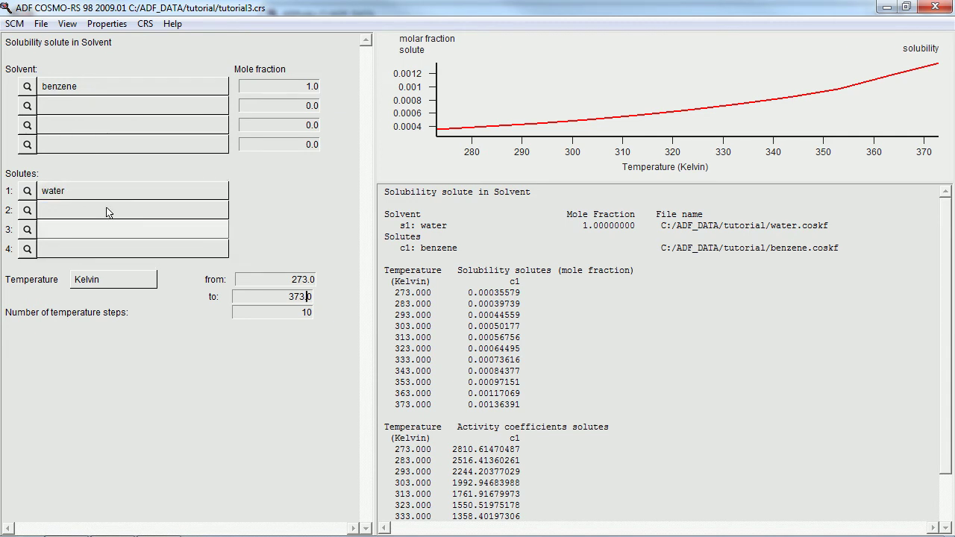
Step: Run the water-in-benzene solubility calculation, saving changes when prompted
{"action": "left_click", "coordinate": [41, 23]}
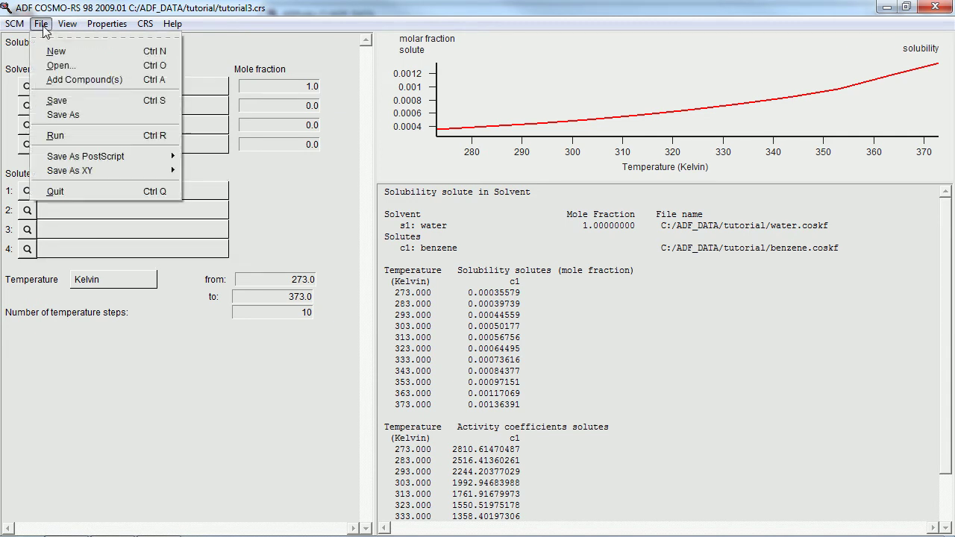
{"action": "left_click", "coordinate": [59, 135]}
{"action": "left_click", "coordinate": [463, 325]}
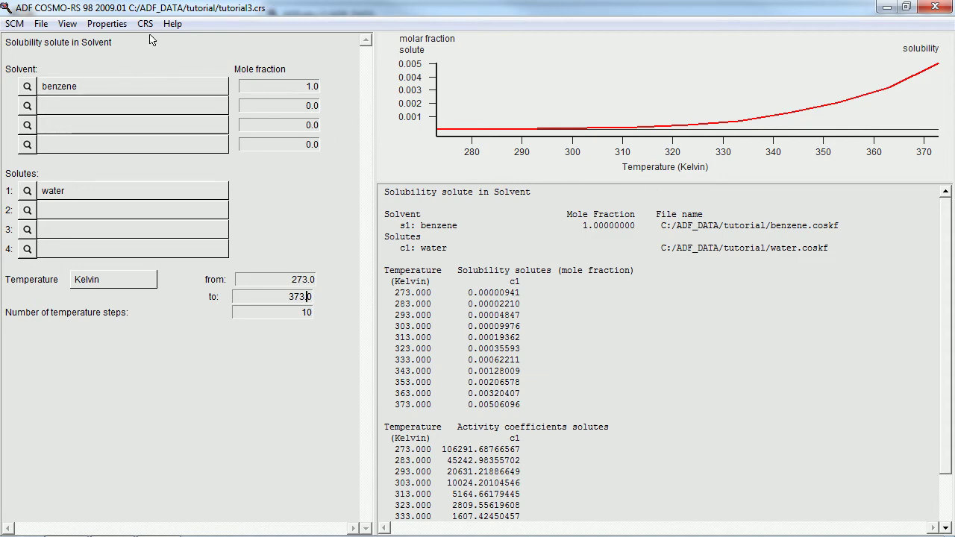
{"action": "left_click", "coordinate": [107, 23]}
Step: Set up a Binary Mixture VLE/LLE calculation with water as compound 1 and methanol as compound 2
{"action": "left_click", "coordinate": [116, 122]}
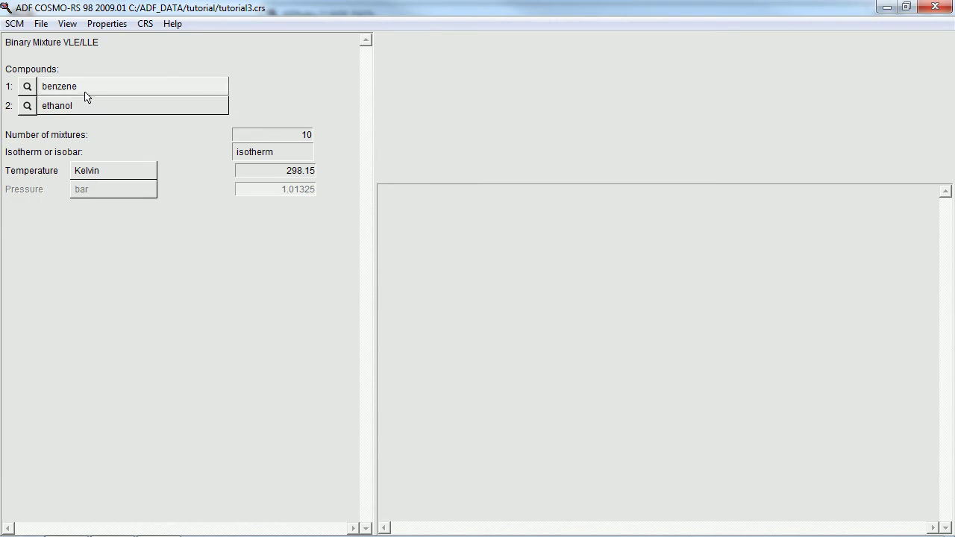
{"action": "left_click", "coordinate": [43, 103]}
{"action": "mouse_move", "coordinate": [76, 106]}
{"action": "left_click", "coordinate": [121, 148]}
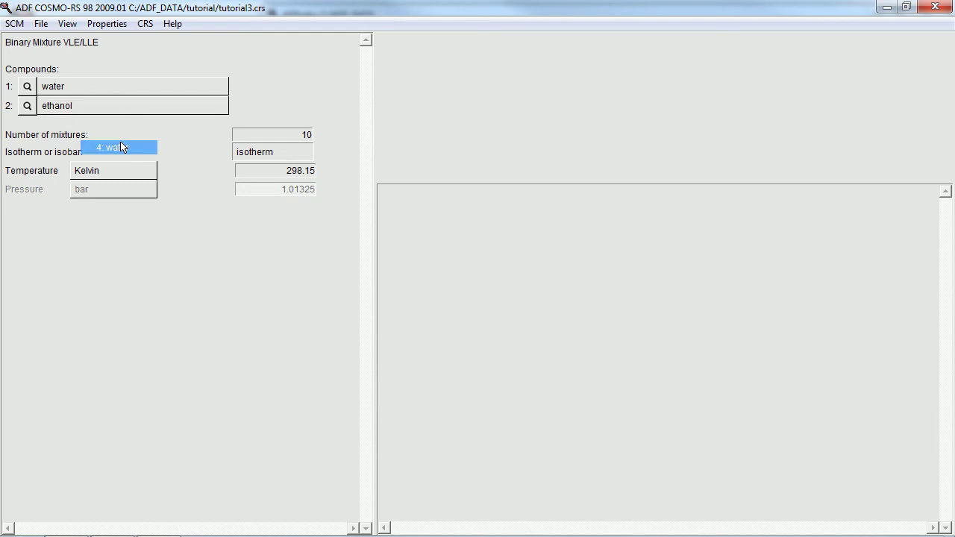
{"action": "left_click", "coordinate": [66, 122]}
{"action": "mouse_move", "coordinate": [67, 127]}
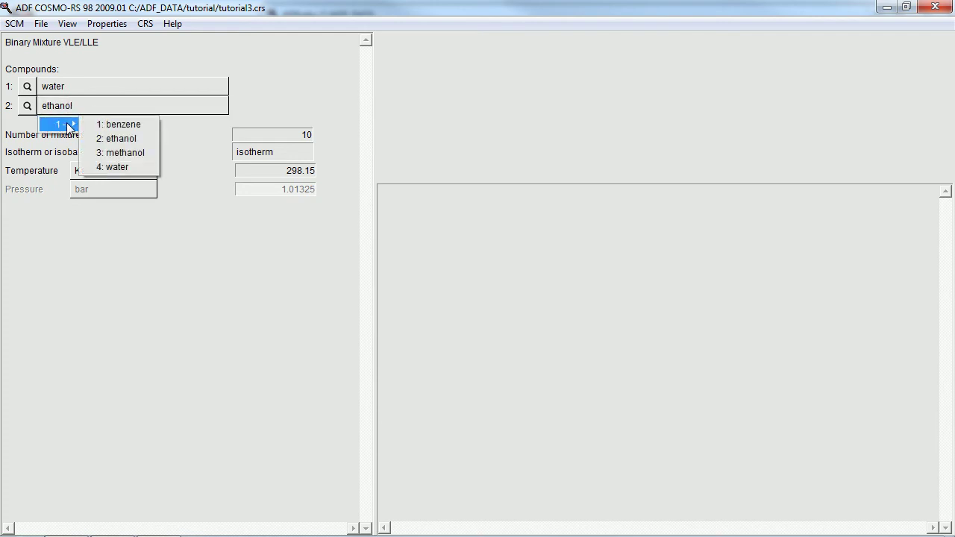
{"action": "left_click", "coordinate": [108, 153]}
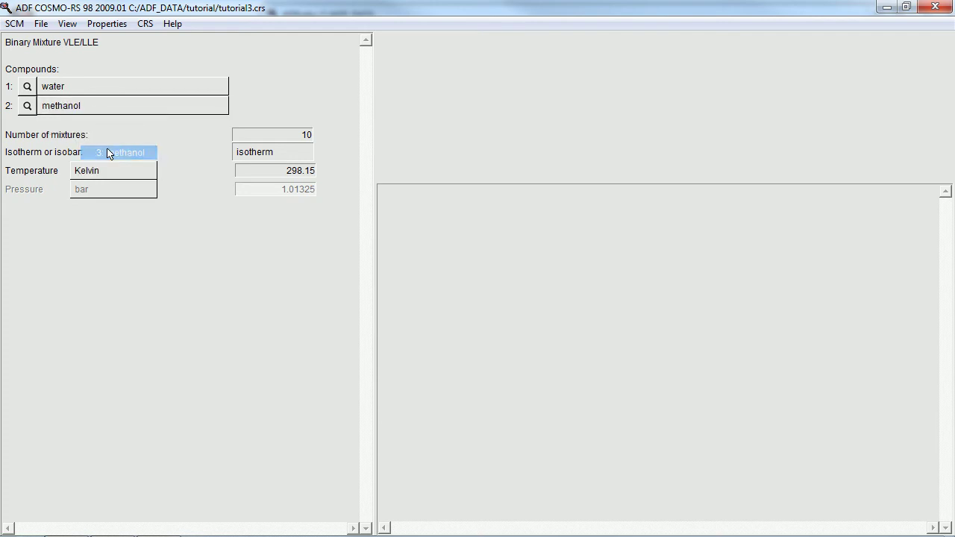
Step: Run the water–methanol calculation, saving changes when prompted
{"action": "left_click", "coordinate": [43, 24]}
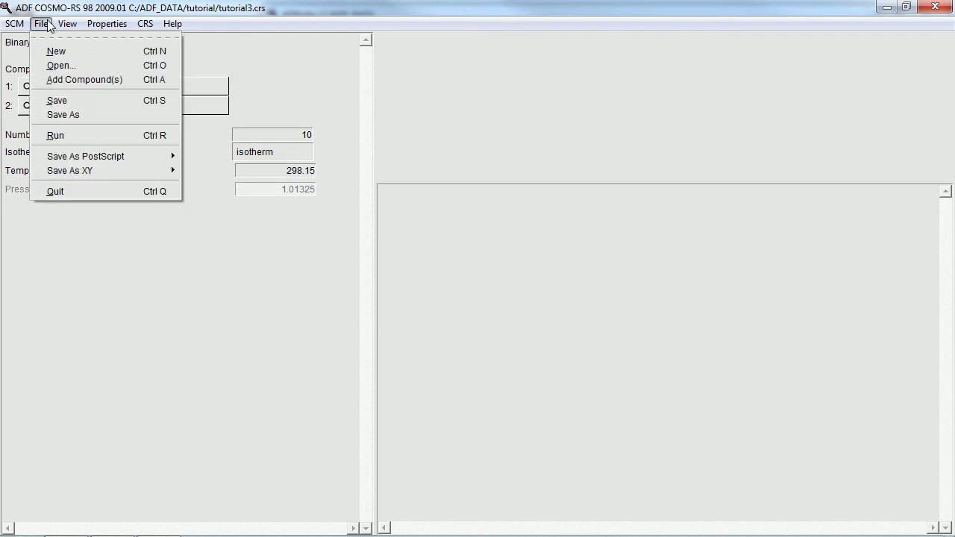
{"action": "left_click", "coordinate": [66, 135]}
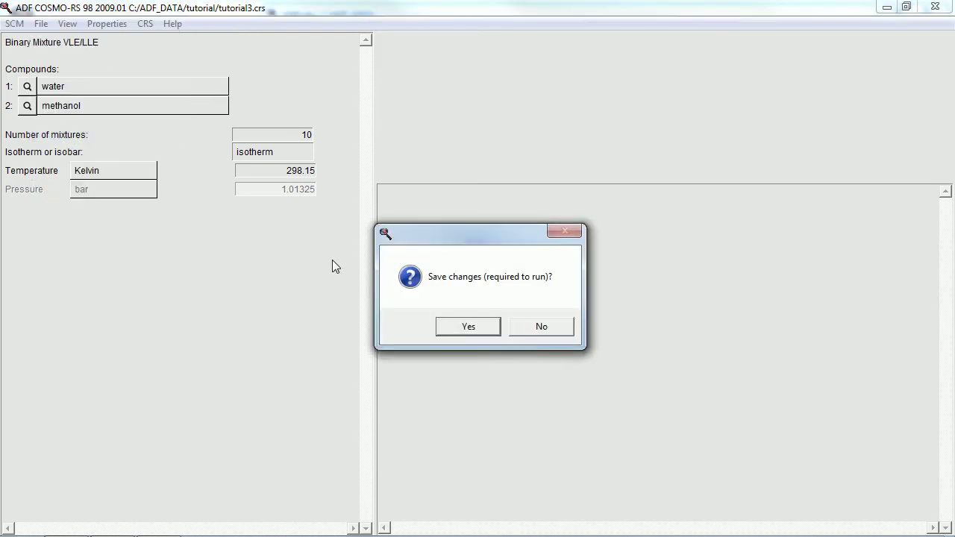
{"action": "left_click", "coordinate": [466, 325]}
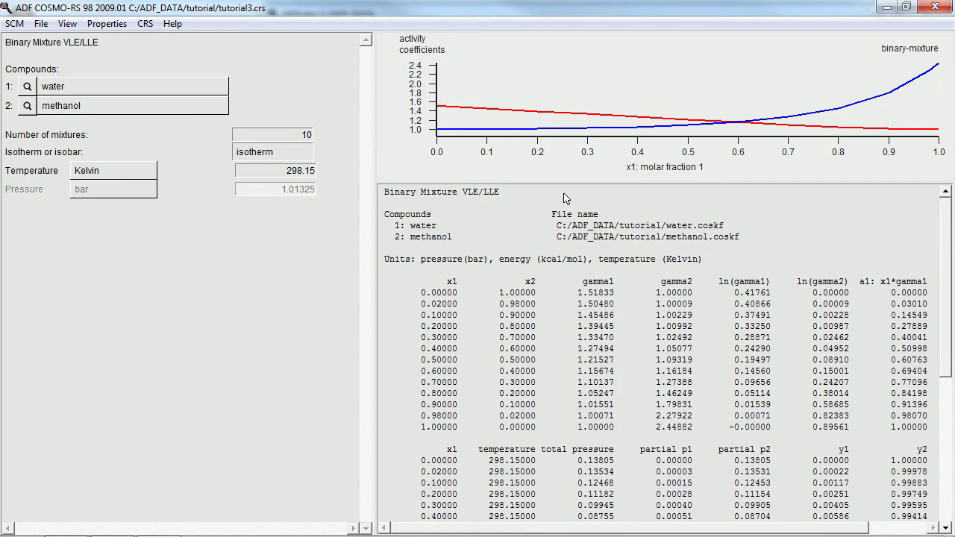
Step: Plot the excess energies G^E, H^E and Gibbs energy of mixing on the graph's y-axis
{"action": "left_click", "coordinate": [67, 23]}
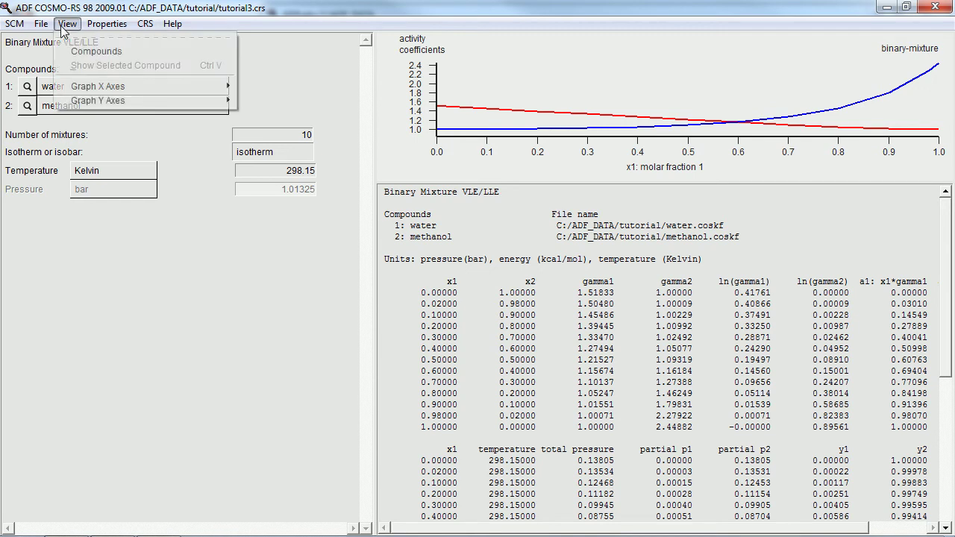
{"action": "mouse_move", "coordinate": [104, 101]}
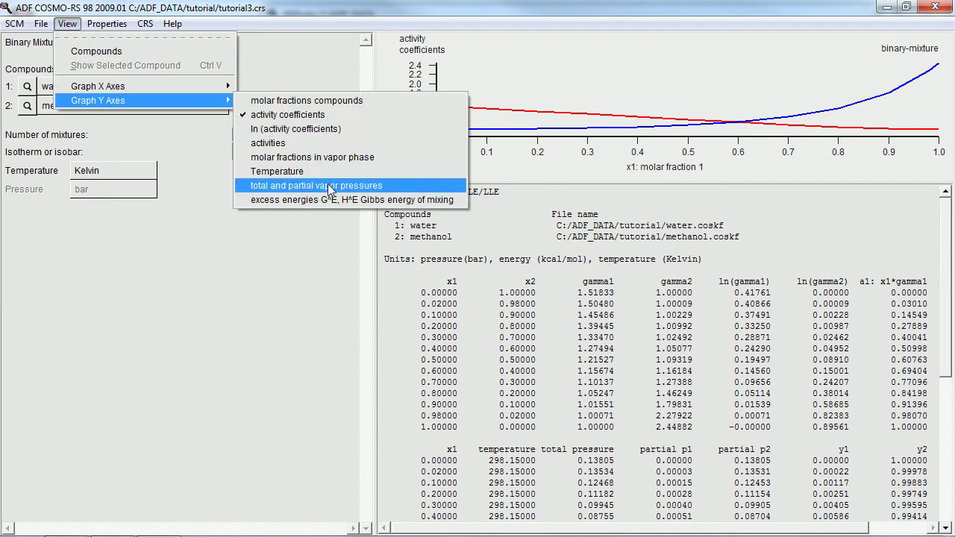
{"action": "left_click", "coordinate": [332, 202]}
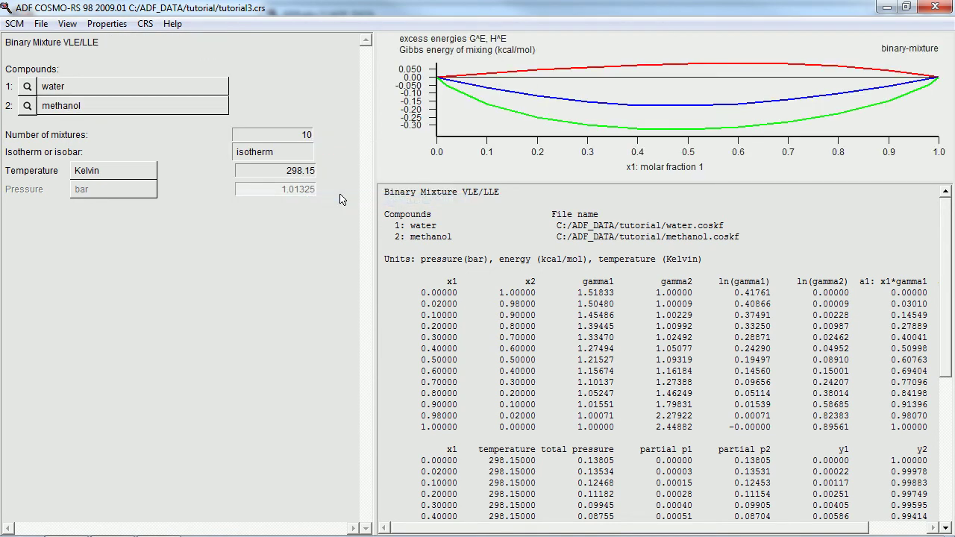
Step: Inspect the graph's Curves settings in an enlarged dialog, then close it
{"action": "double_click", "coordinate": [638, 169]}
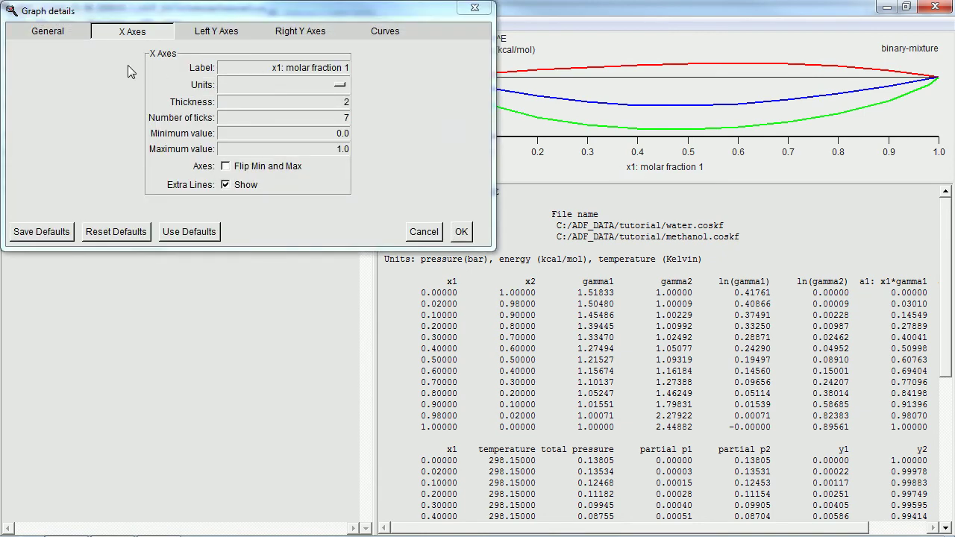
{"action": "left_click", "coordinate": [379, 35]}
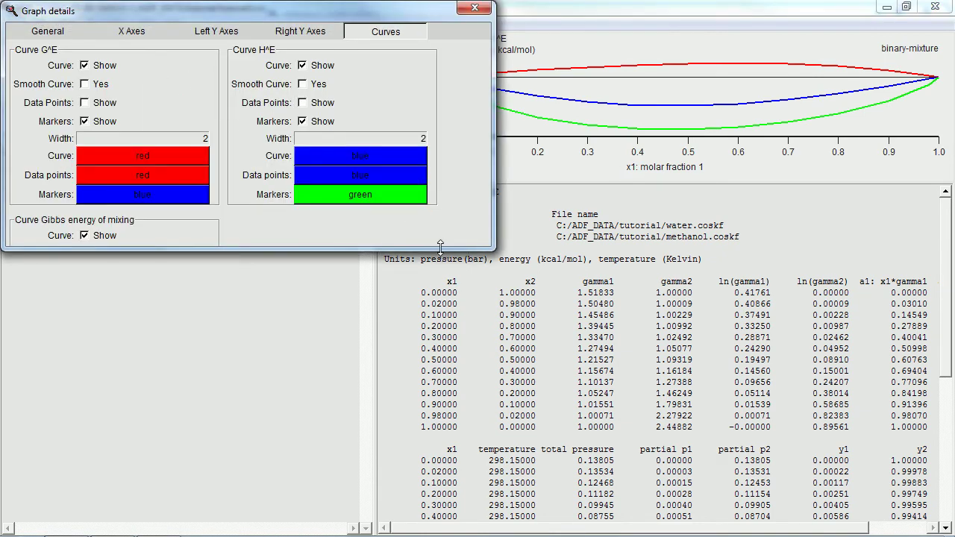
{"action": "left_click_drag", "start_coordinate": [444, 249], "coordinate": [444, 451]}
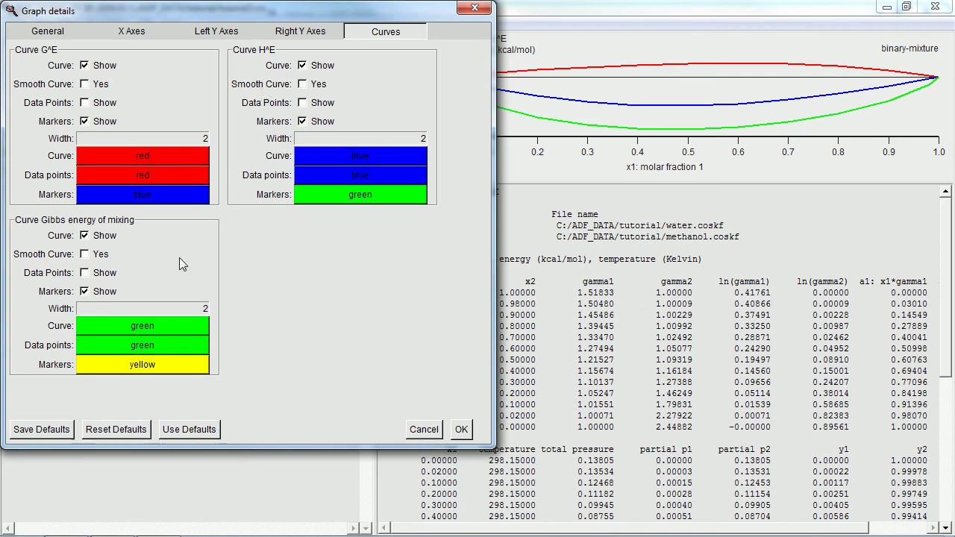
{"action": "left_click", "coordinate": [477, 8]}
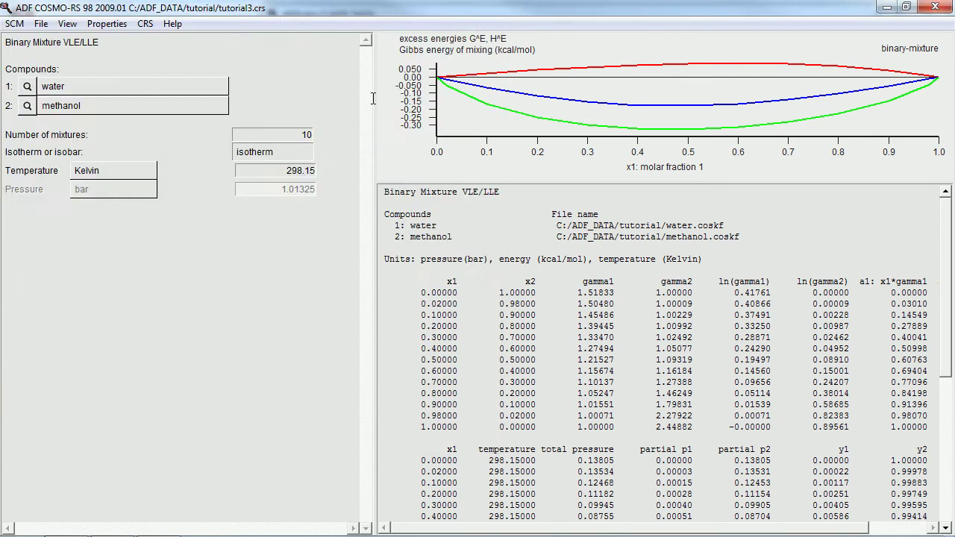
Step: In the Compounds view, enter water's vapor pressure 0.123416 with reference temperature 322.45
{"action": "left_click", "coordinate": [65, 23]}
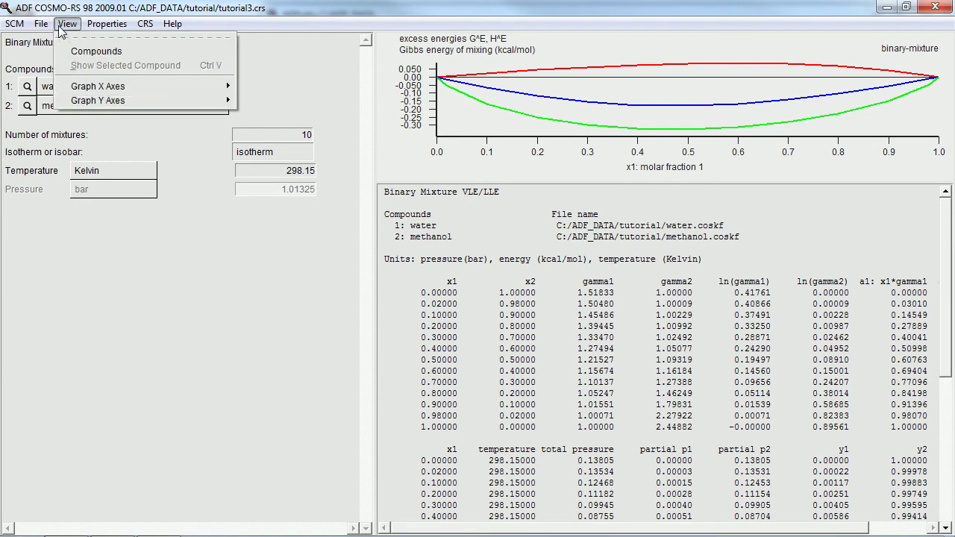
{"action": "left_click", "coordinate": [75, 48]}
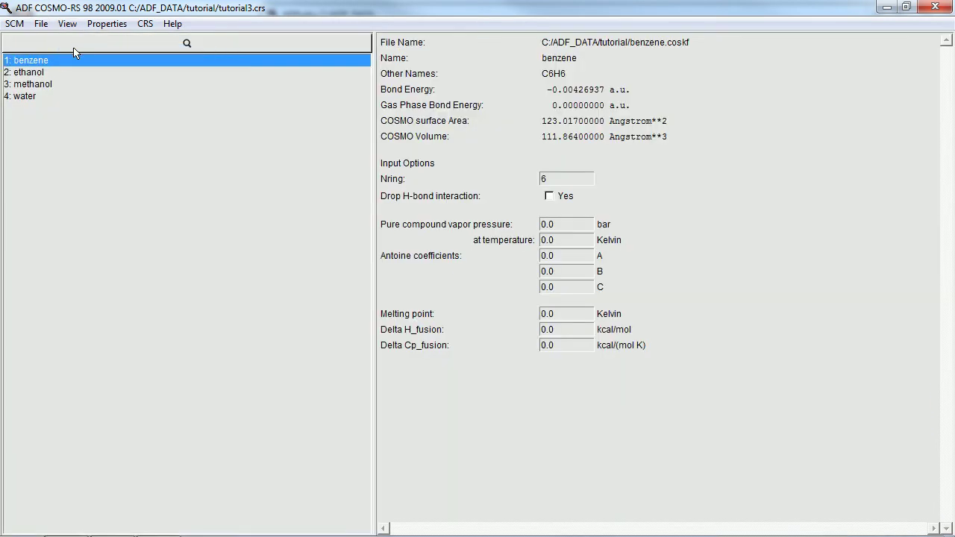
{"action": "left_click", "coordinate": [29, 96]}
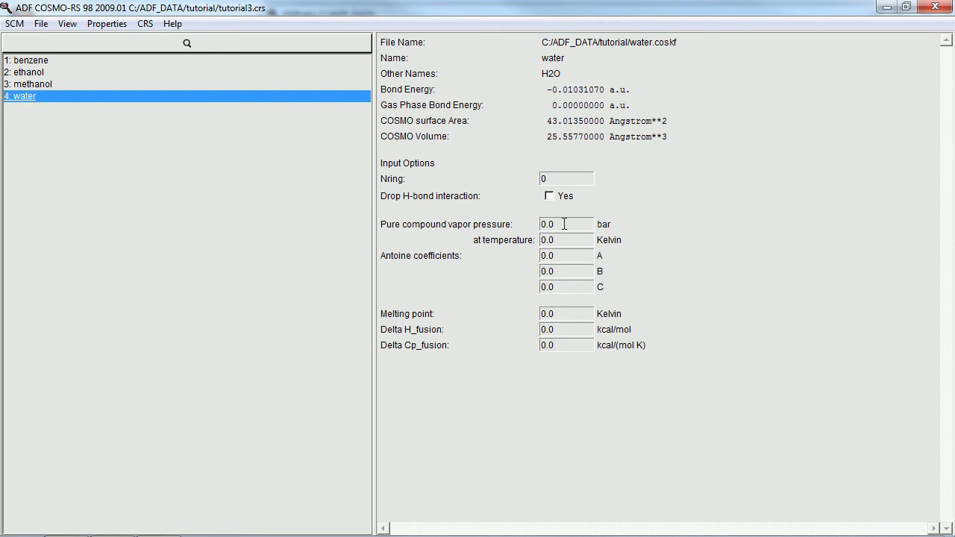
{"action": "left_click_drag", "start_coordinate": [560, 224], "coordinate": [535, 225]}
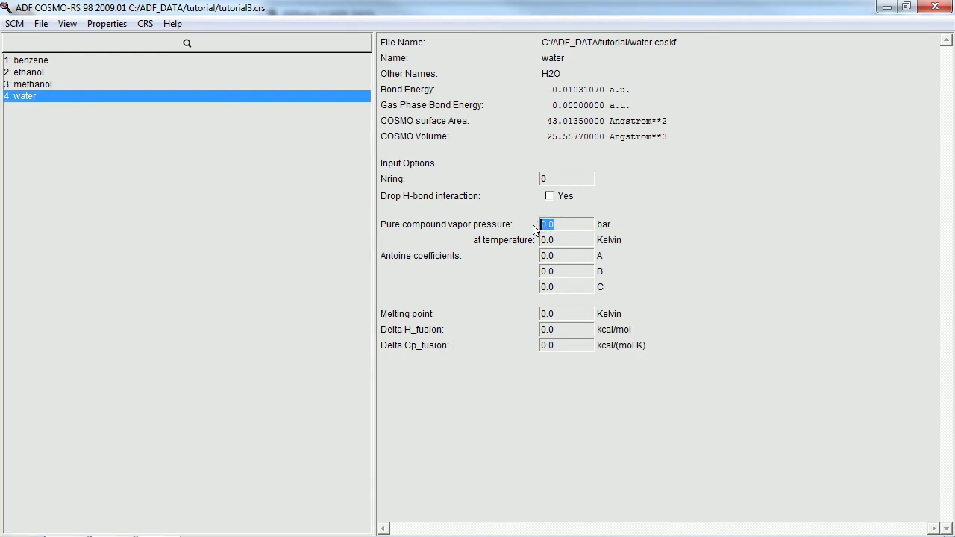
{"action": "type", "text": "0"}
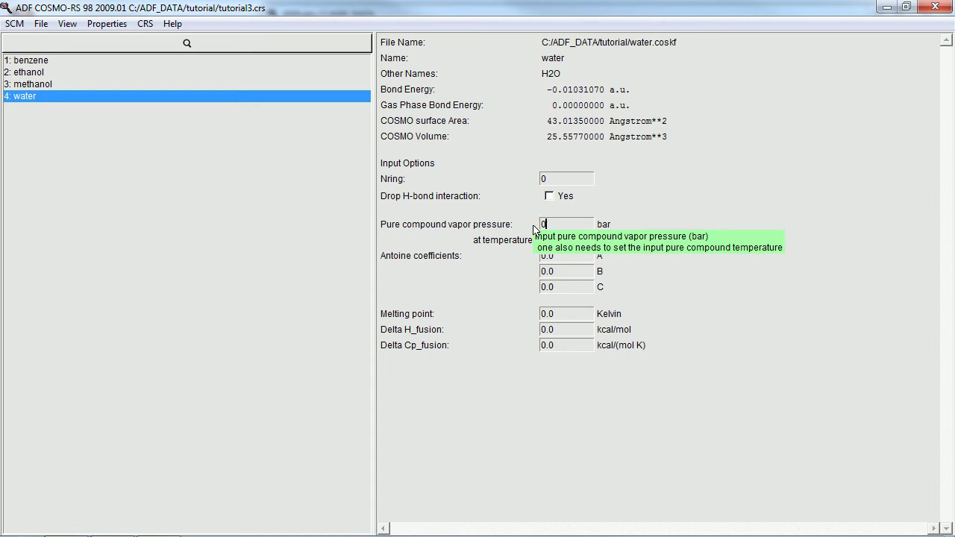
{"action": "type", "text": ".123416"}
{"action": "left_click_drag", "start_coordinate": [565, 240], "coordinate": [529, 243]}
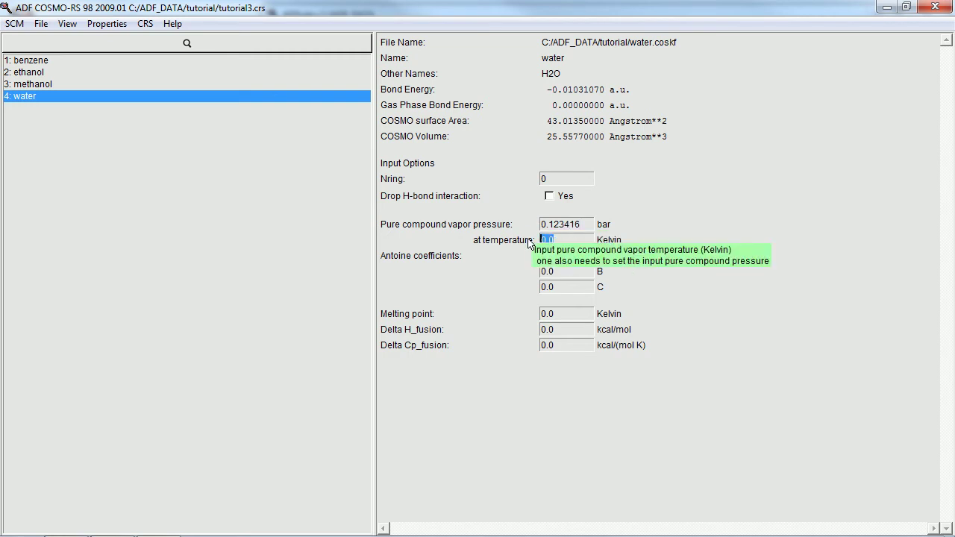
{"action": "type", "text": "322.45"}
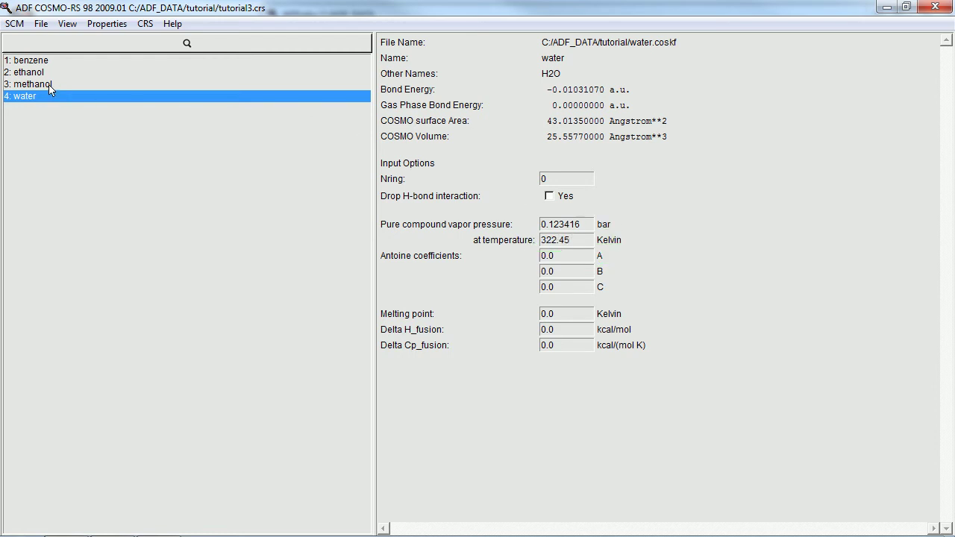
Step: Select ethanol and enter vapor pressure 0.294896 with reference temperature 298
{"action": "left_click", "coordinate": [26, 73]}
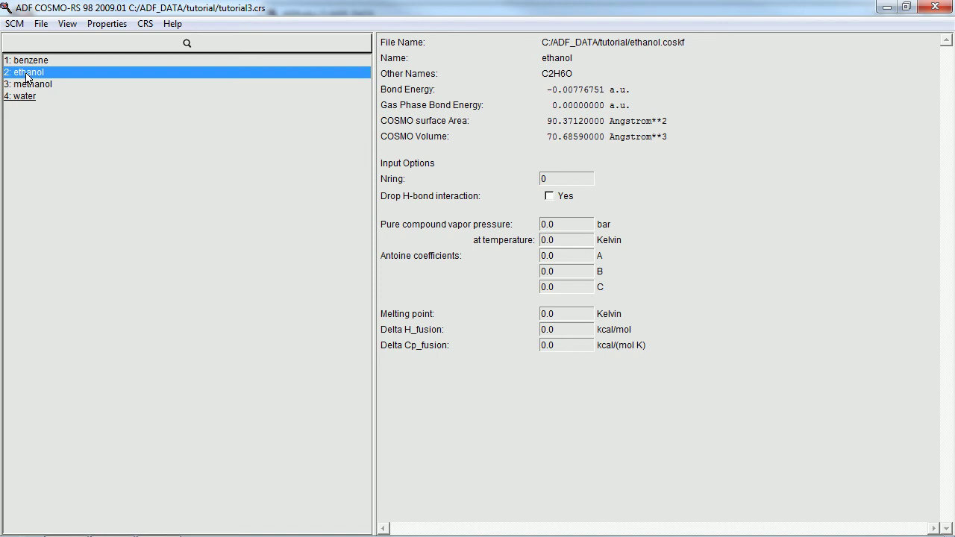
{"action": "left_click", "coordinate": [558, 225]}
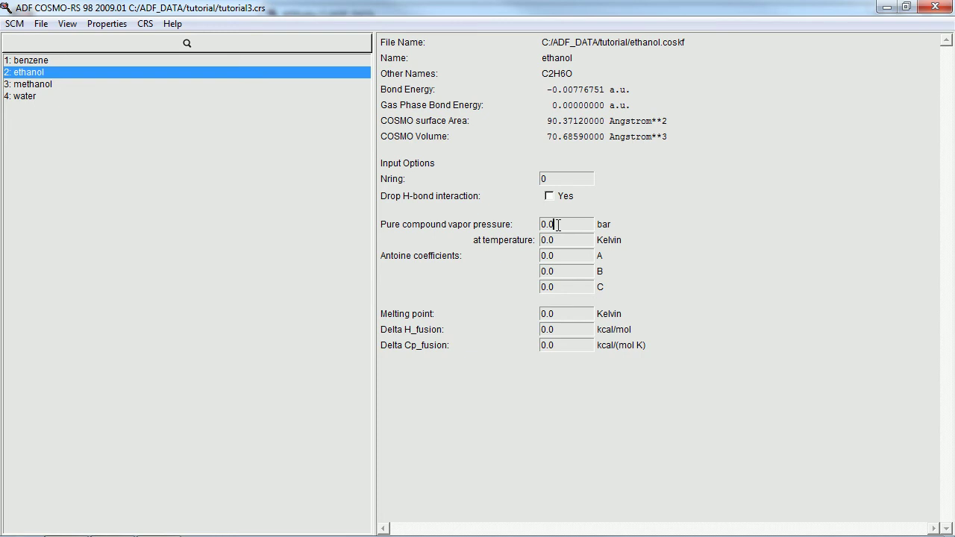
{"action": "left_click_drag", "start_coordinate": [559, 225], "coordinate": [541, 227]}
{"action": "type", "text": "0.294896"}
{"action": "left_click_drag", "start_coordinate": [572, 241], "coordinate": [522, 240]}
{"action": "type", "text": "298"}
Step: Return to the Binary Mixture VLE/LLE setup and set the temperature to 322.45 K
{"action": "left_click", "coordinate": [111, 24]}
{"action": "left_click", "coordinate": [123, 121]}
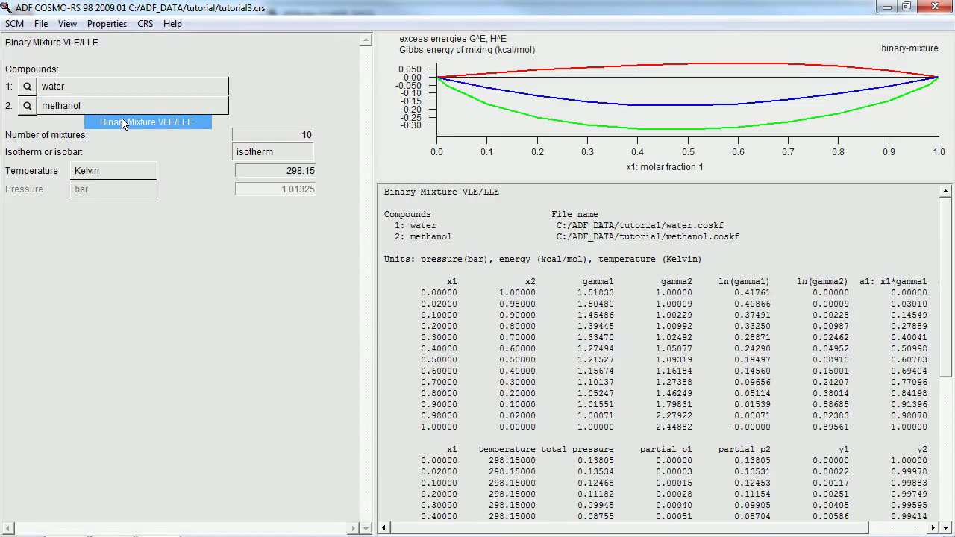
{"action": "left_click_drag", "start_coordinate": [281, 171], "coordinate": [337, 182]}
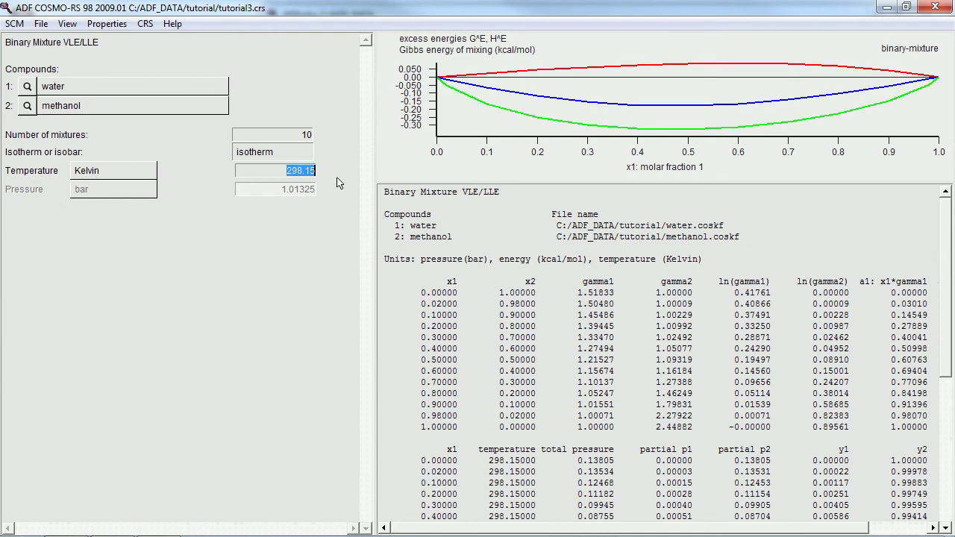
{"action": "type", "text": "322.450"}
{"action": "key", "text": "BackSpace"}
Step: Plot total and partial vapor pressures against x2, methanol's molar fraction
{"action": "left_click", "coordinate": [67, 23]}
{"action": "mouse_move", "coordinate": [80, 86]}
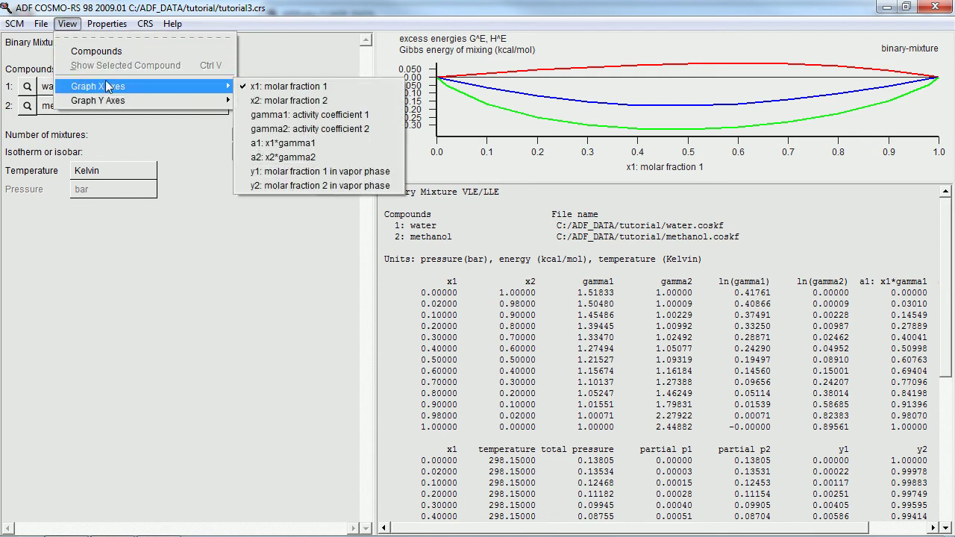
{"action": "left_click", "coordinate": [270, 100]}
{"action": "left_click", "coordinate": [78, 26]}
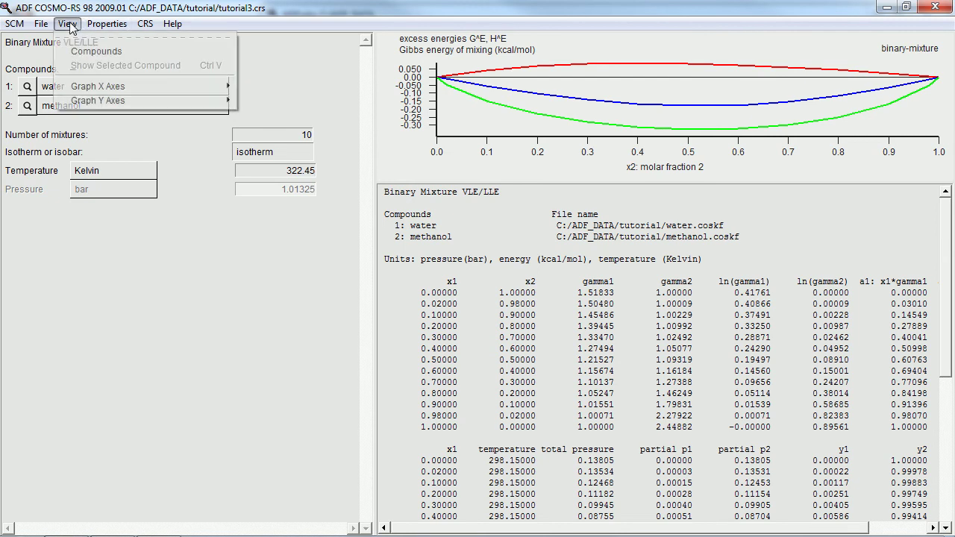
{"action": "mouse_move", "coordinate": [90, 101]}
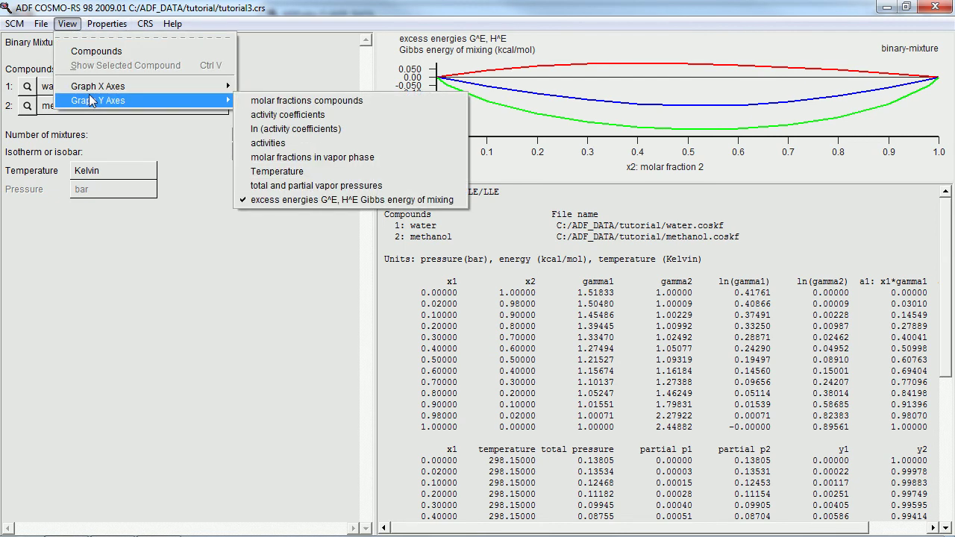
{"action": "left_click", "coordinate": [304, 185]}
Step: Rerun the water/methanol calculation, saving changes when prompted
{"action": "left_click", "coordinate": [41, 24]}
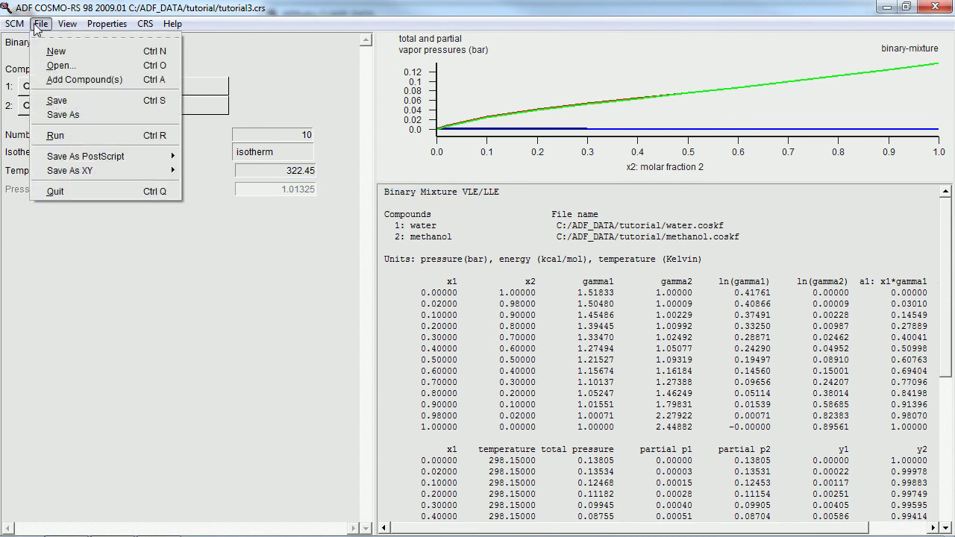
{"action": "left_click", "coordinate": [75, 136]}
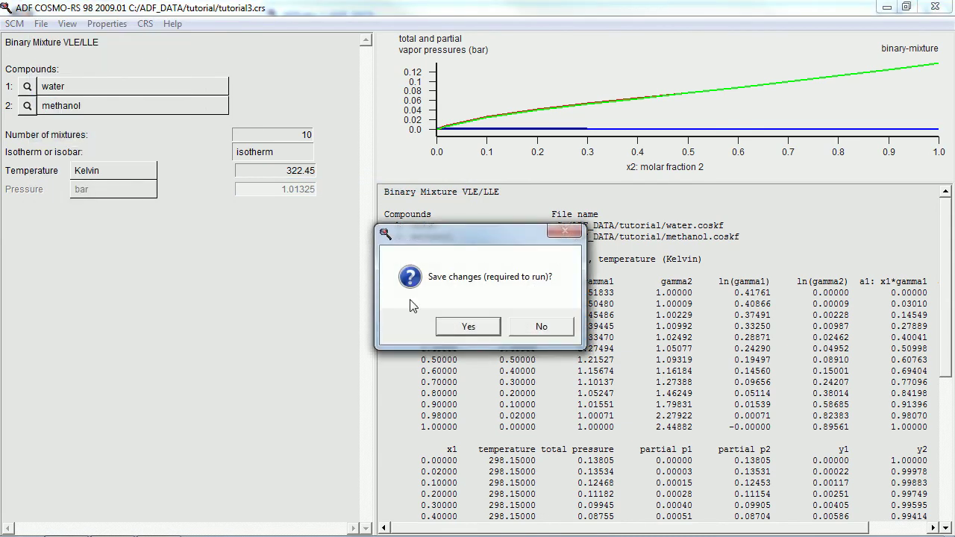
{"action": "left_click", "coordinate": [468, 328]}
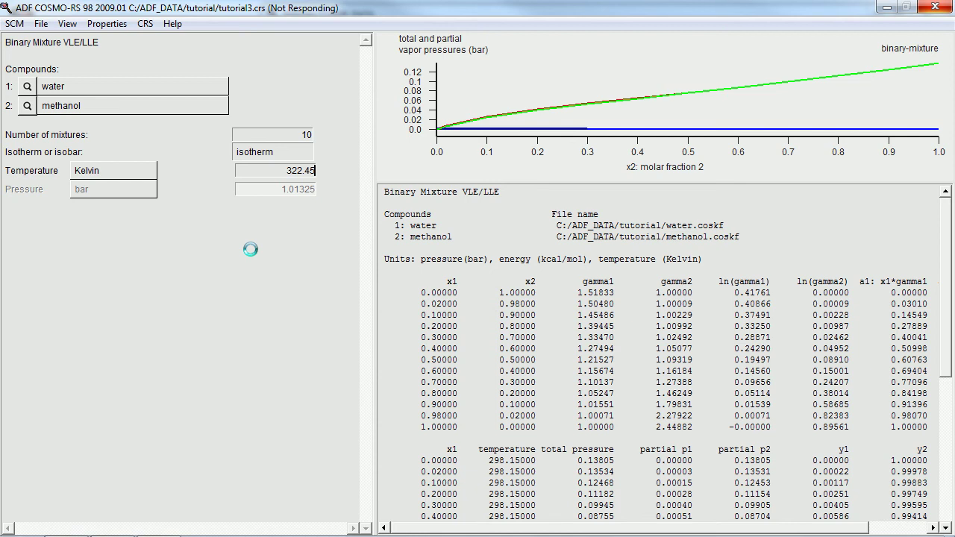
Step: Switch compound 2 to ethanol and run the water/ethanol calculation, saving changes
{"action": "left_click", "coordinate": [108, 104]}
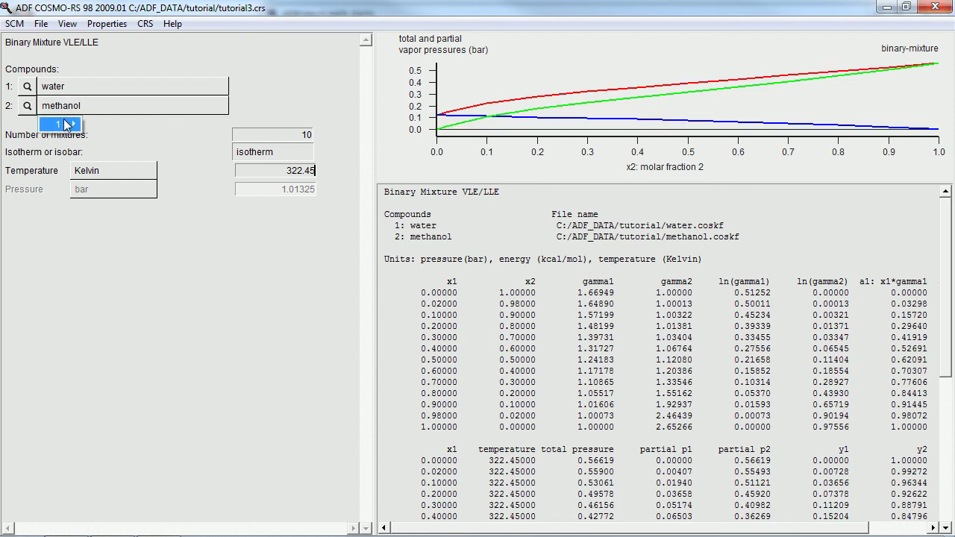
{"action": "mouse_move", "coordinate": [66, 125]}
{"action": "left_click", "coordinate": [104, 137]}
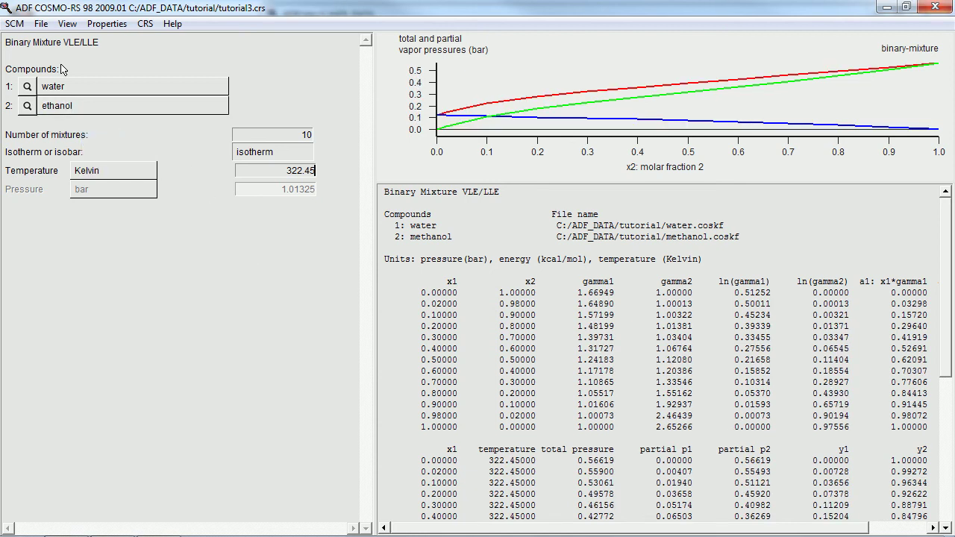
{"action": "left_click", "coordinate": [41, 24]}
{"action": "left_click", "coordinate": [74, 137]}
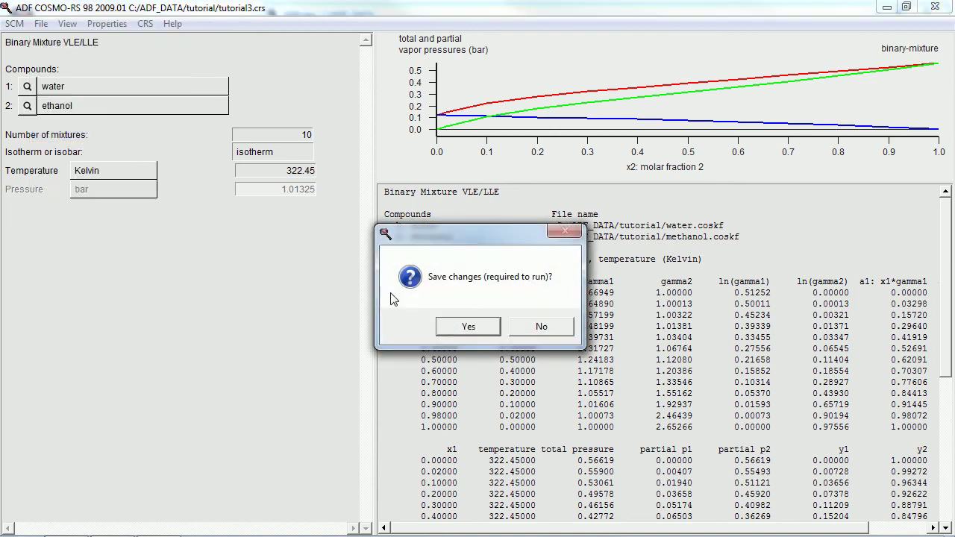
{"action": "left_click", "coordinate": [464, 326]}
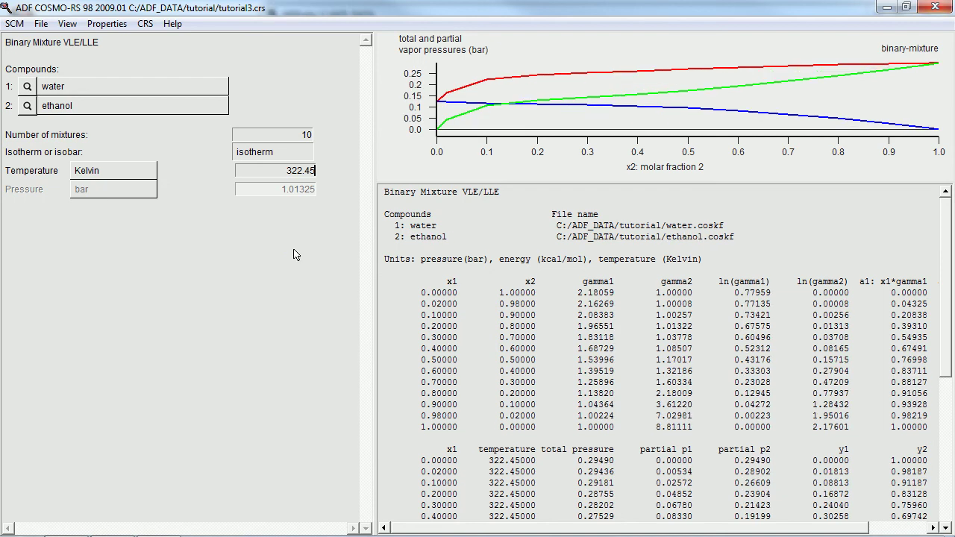
Step: Put y2, ethanol's vapor-phase molar fraction, on the graph's x-axis
{"action": "left_click", "coordinate": [67, 23]}
{"action": "mouse_move", "coordinate": [102, 87]}
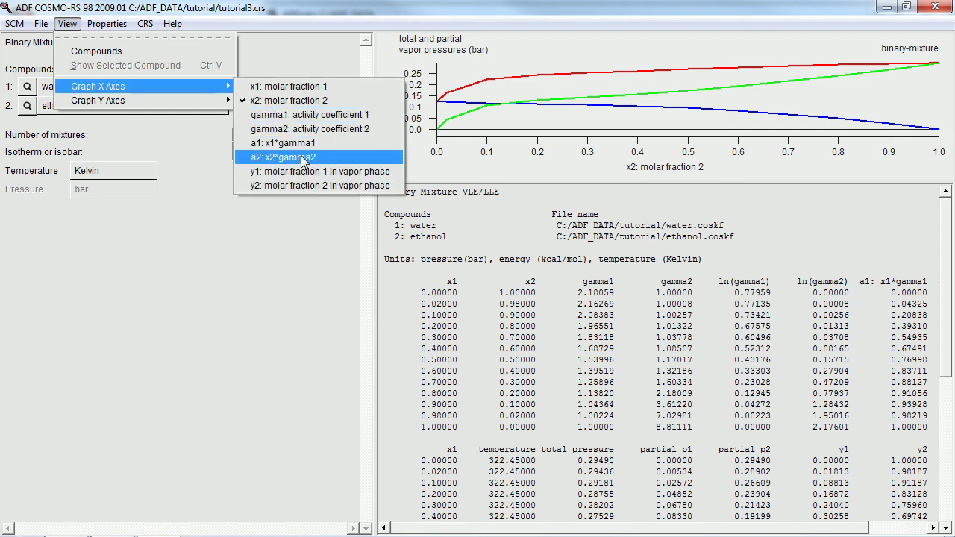
{"action": "left_click", "coordinate": [311, 183]}
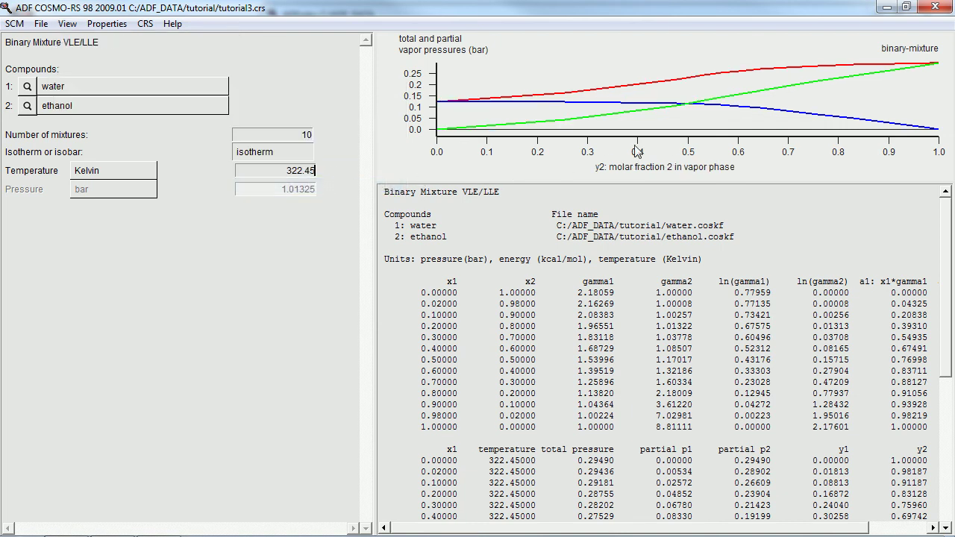
{"action": "left_click", "coordinate": [41, 25]}
Step: In the Compounds view, reset ethanol's vapor pressure to 0.0, then select methanol
{"action": "mouse_move", "coordinate": [67, 25]}
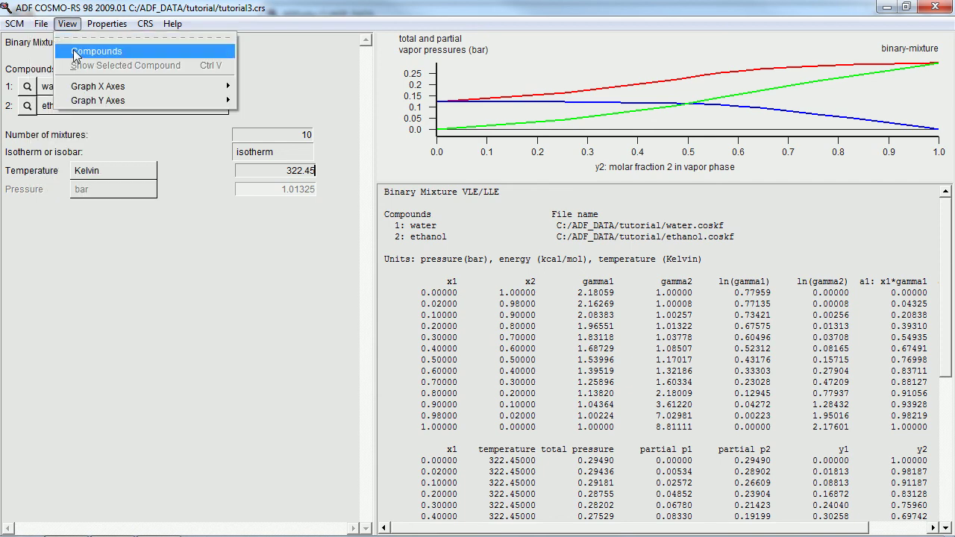
{"action": "left_click", "coordinate": [75, 49]}
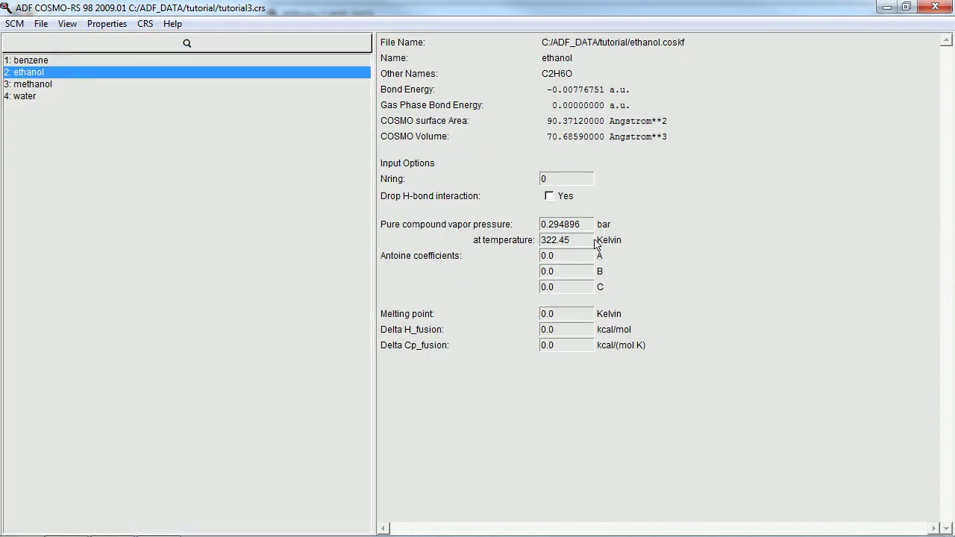
{"action": "left_click_drag", "start_coordinate": [588, 224], "coordinate": [515, 226]}
{"action": "type", "text": "0"}
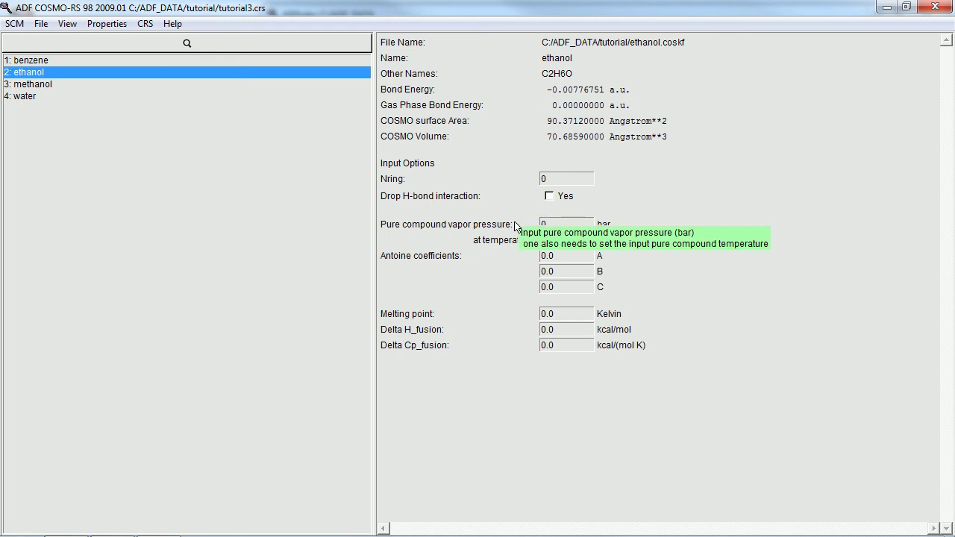
{"action": "type", "text": ".0"}
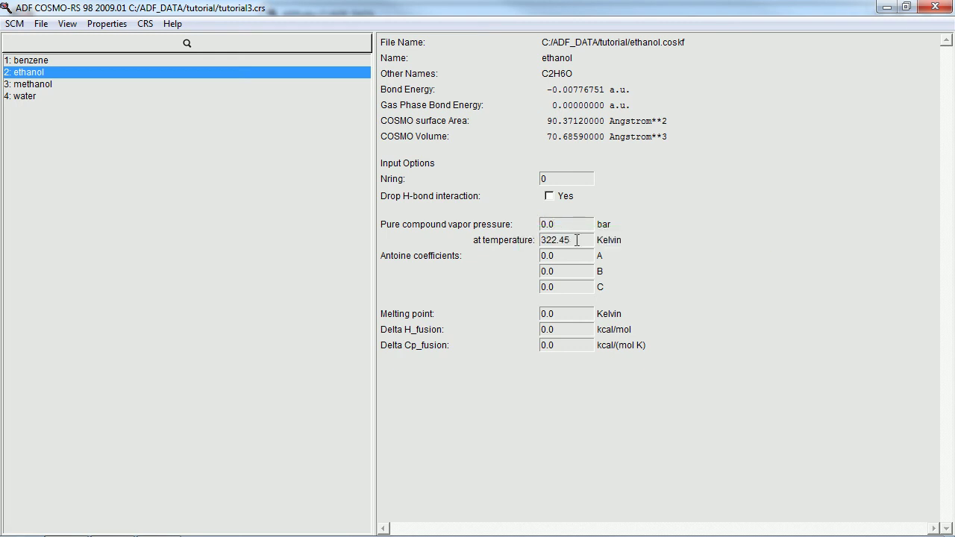
{"action": "key", "text": "Tab"}
{"action": "type", "text": "0.0"}
{"action": "left_click", "coordinate": [39, 88]}
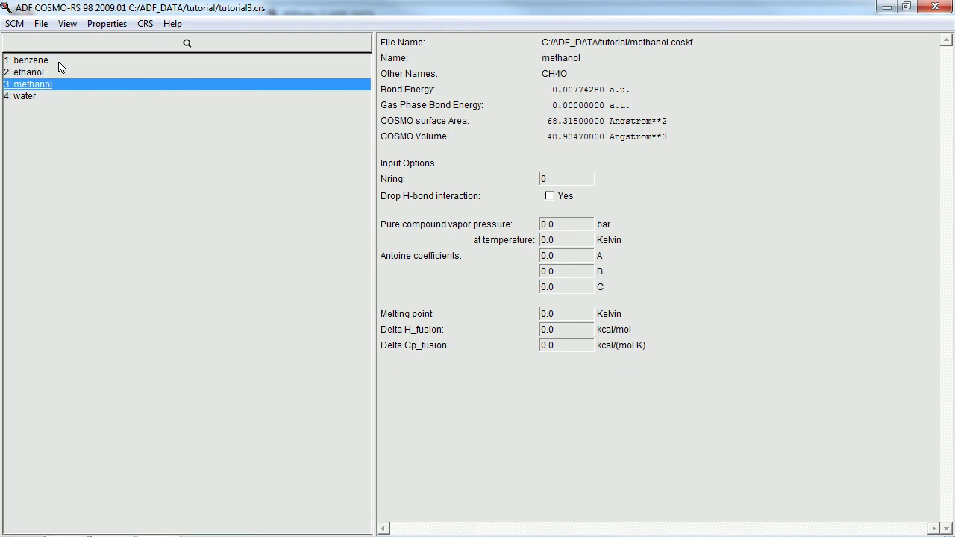
Step: Switch the binary mixture to an isobar calculation with methanol as compound 1
{"action": "left_click", "coordinate": [106, 23]}
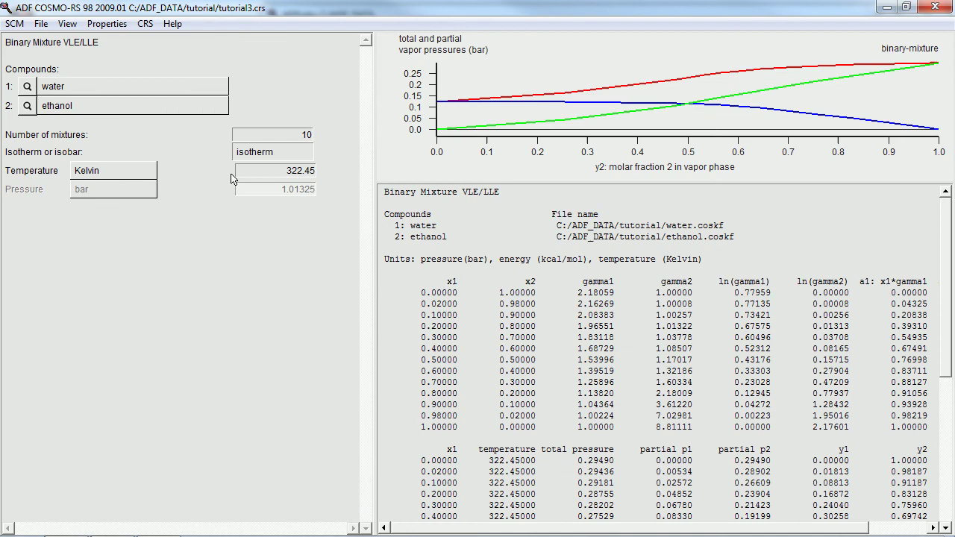
{"action": "left_click", "coordinate": [279, 151]}
{"action": "left_click", "coordinate": [274, 196]}
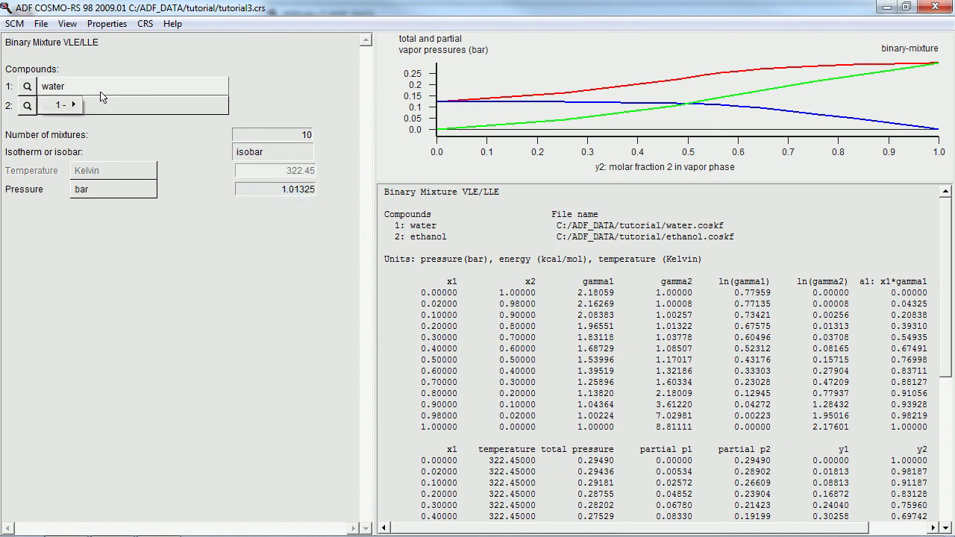
{"action": "mouse_move", "coordinate": [63, 105]}
{"action": "left_click", "coordinate": [85, 132]}
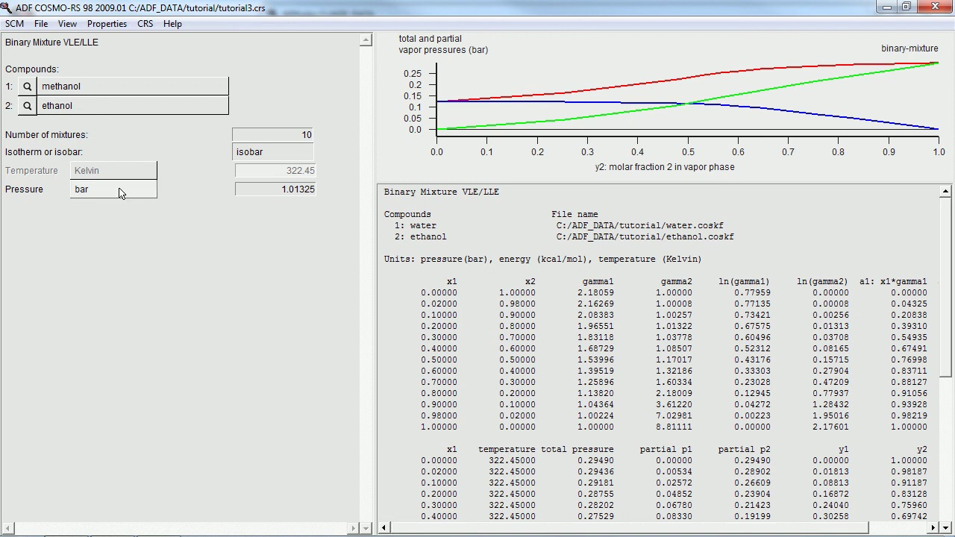
Step: Plot temperature on the y-axis against x1, methanol's molar fraction
{"action": "left_click", "coordinate": [68, 23]}
{"action": "mouse_move", "coordinate": [98, 85]}
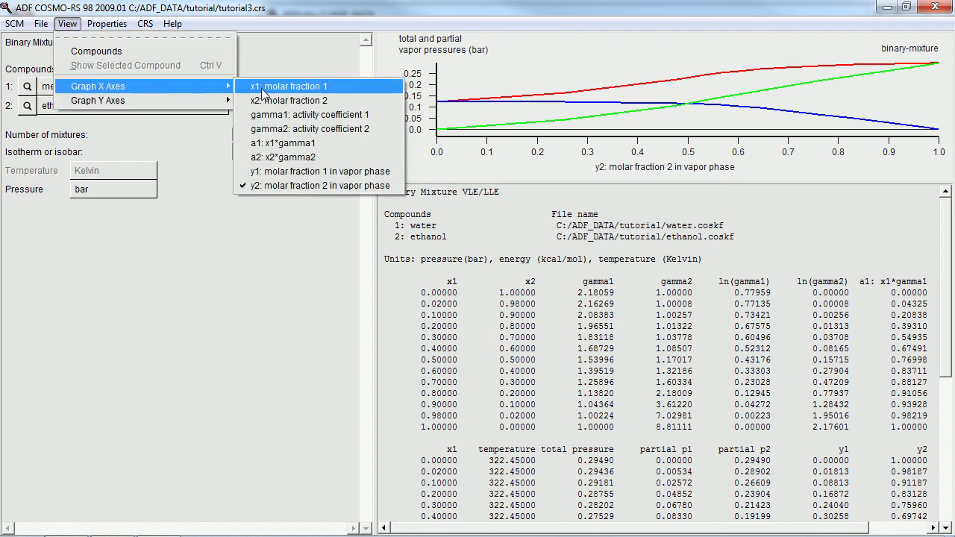
{"action": "left_click", "coordinate": [280, 88]}
{"action": "left_click", "coordinate": [68, 24]}
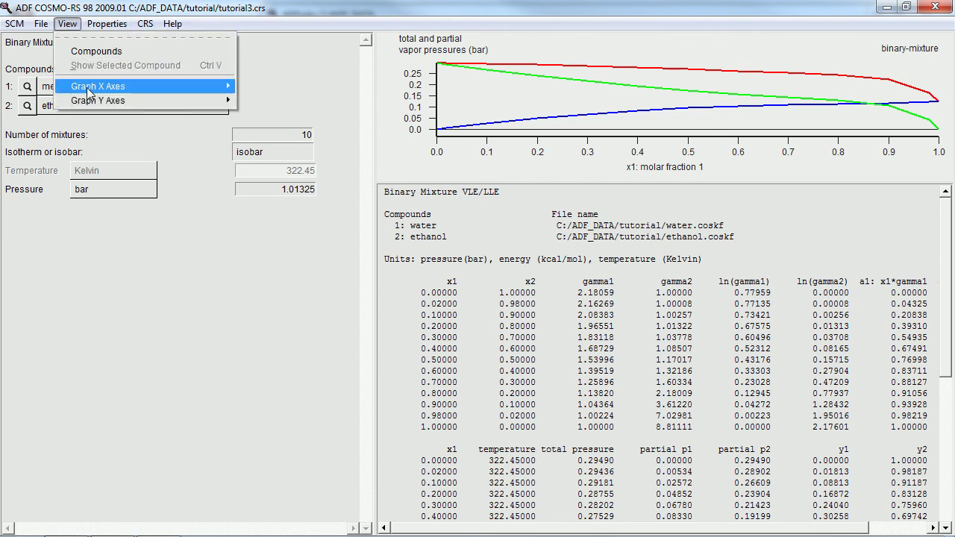
{"action": "mouse_move", "coordinate": [94, 100]}
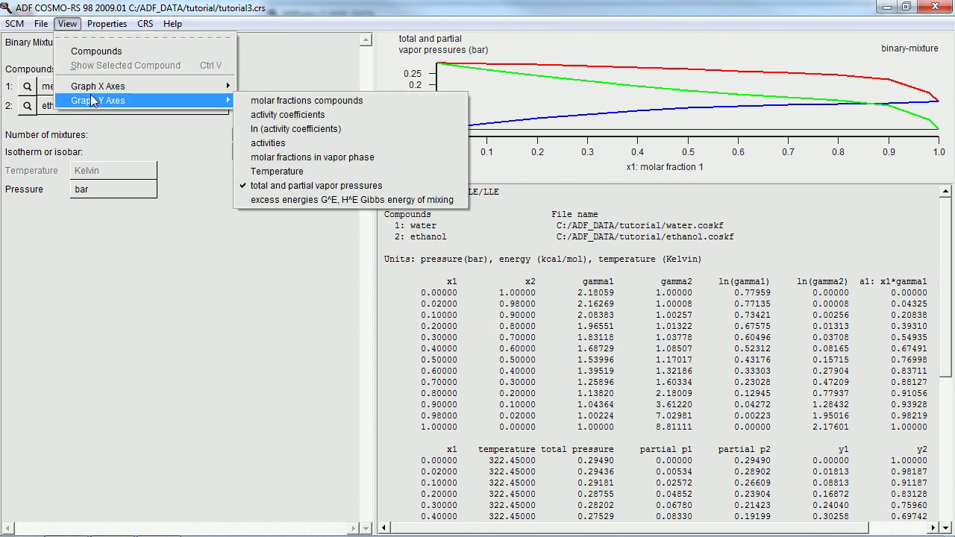
{"action": "left_click", "coordinate": [274, 173]}
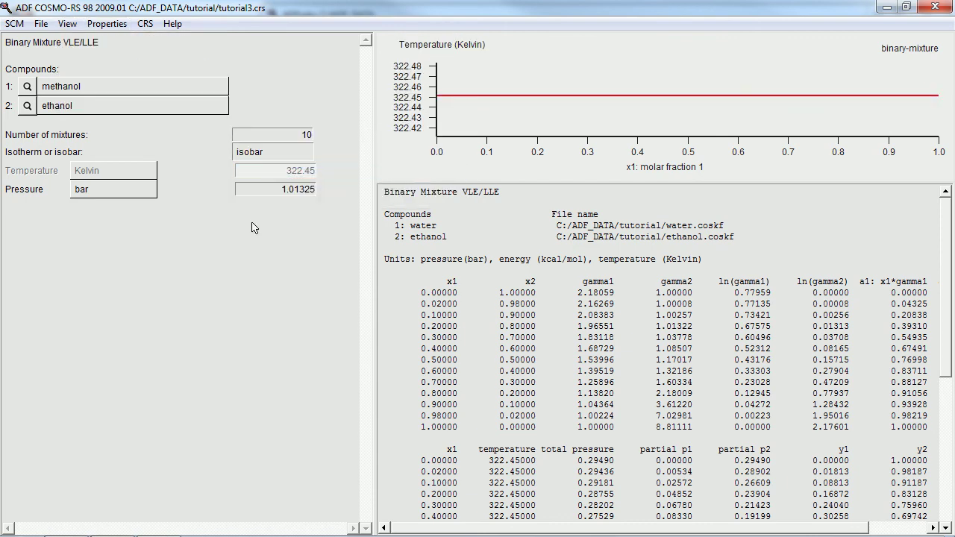
Step: Run and save the methanol/ethanol isobar, enlarge the graph, then close COSMO-RS
{"action": "left_click", "coordinate": [45, 25]}
{"action": "left_click", "coordinate": [64, 136]}
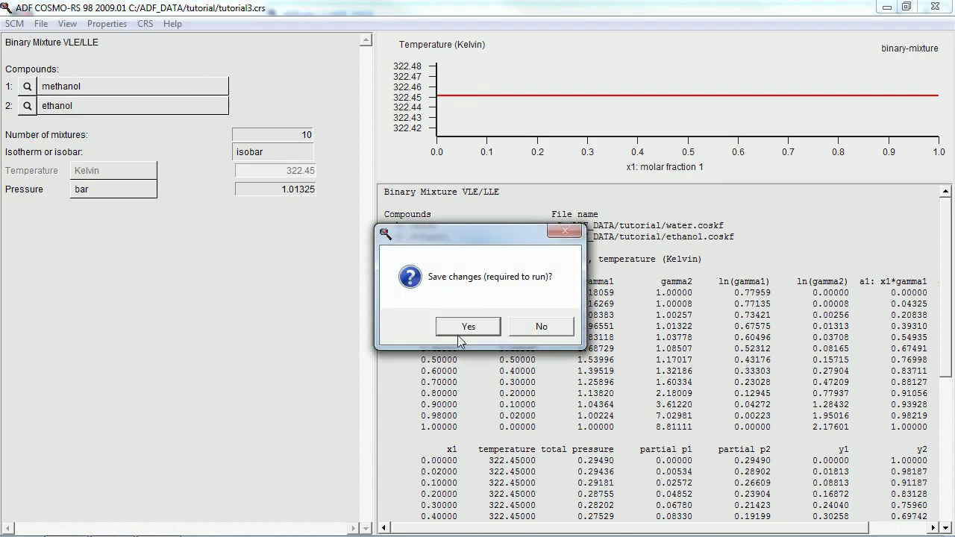
{"action": "left_click", "coordinate": [460, 339]}
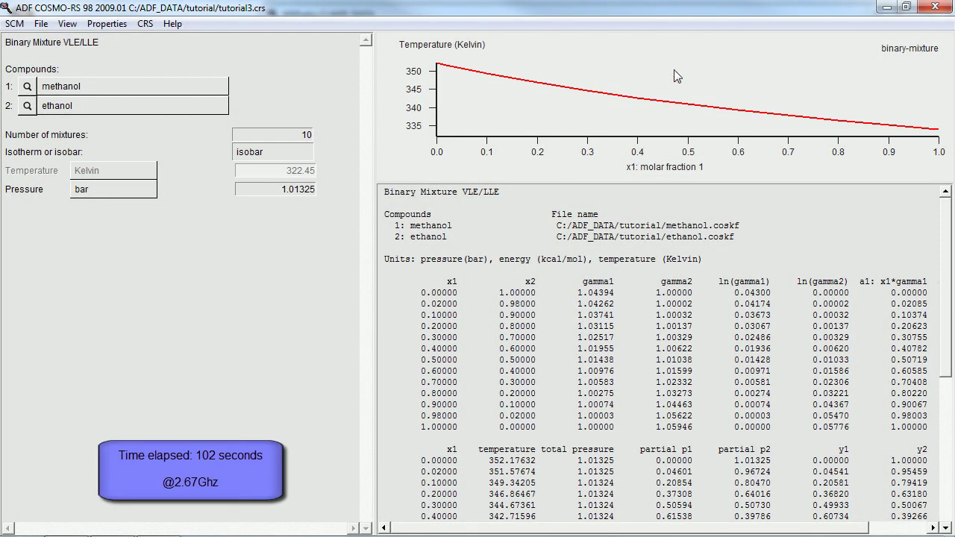
{"action": "left_click_drag", "start_coordinate": [655, 183], "coordinate": [655, 236]}
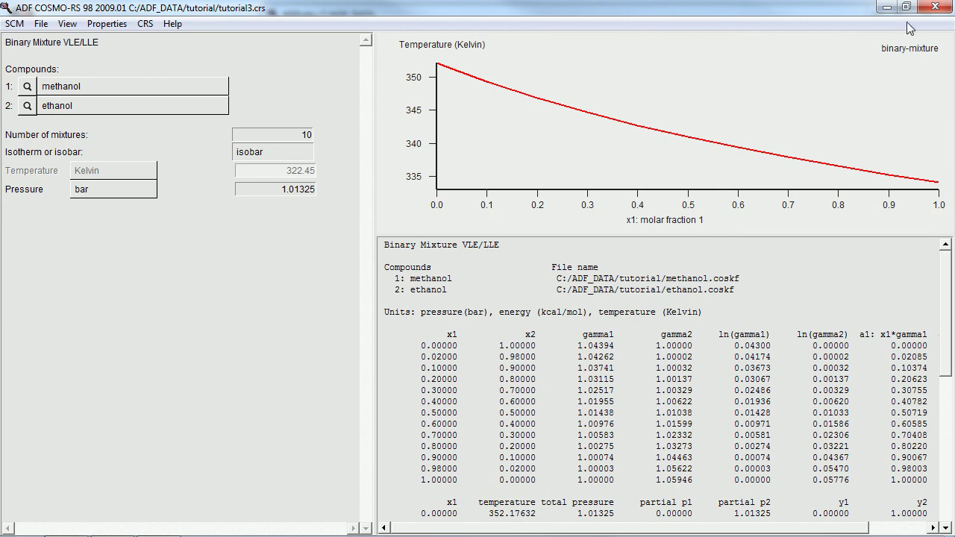
{"action": "left_click", "coordinate": [934, 7]}
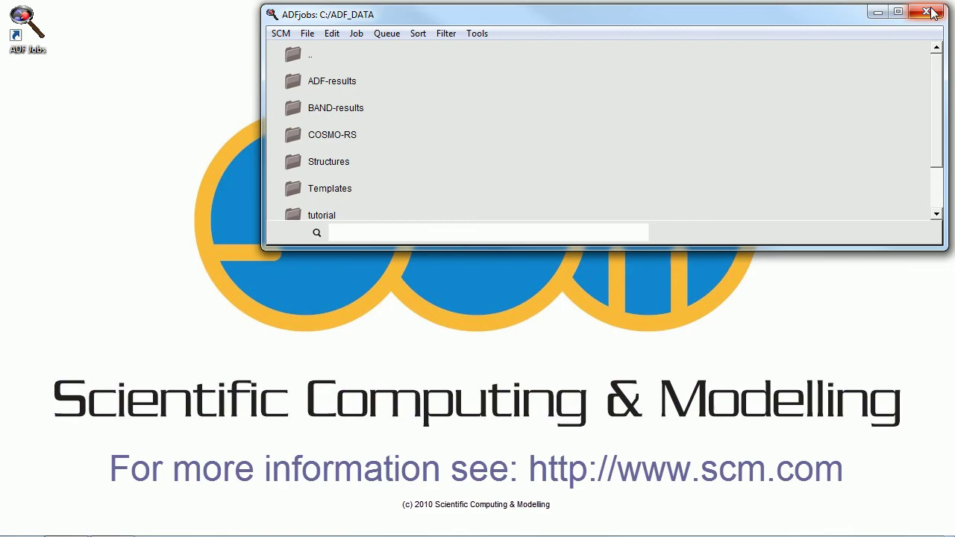